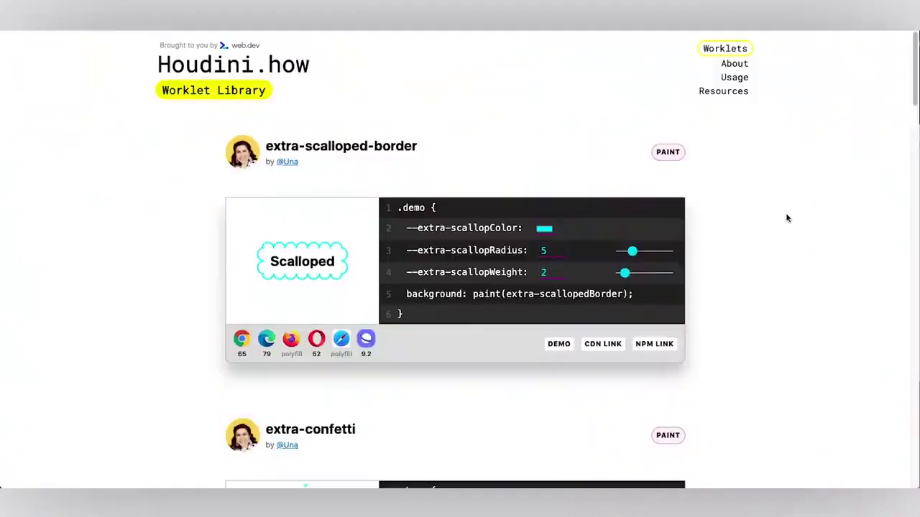
Step: Go to Houdini.how's About Houdini page from the top navigation
click(734, 66)
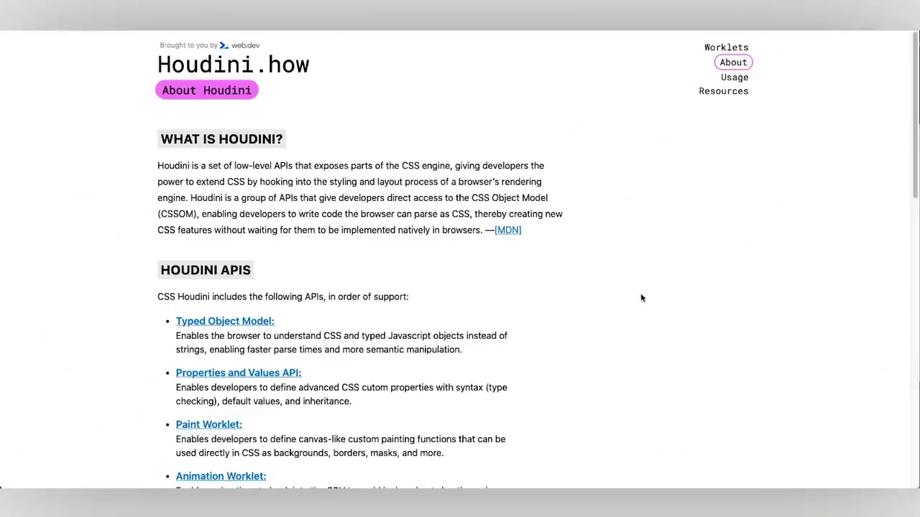
Step: Scroll through the About page's explanation and list of Houdini CSS APIs
scroll(639, 291, down, 1)
scroll(638, 286, down, 4)
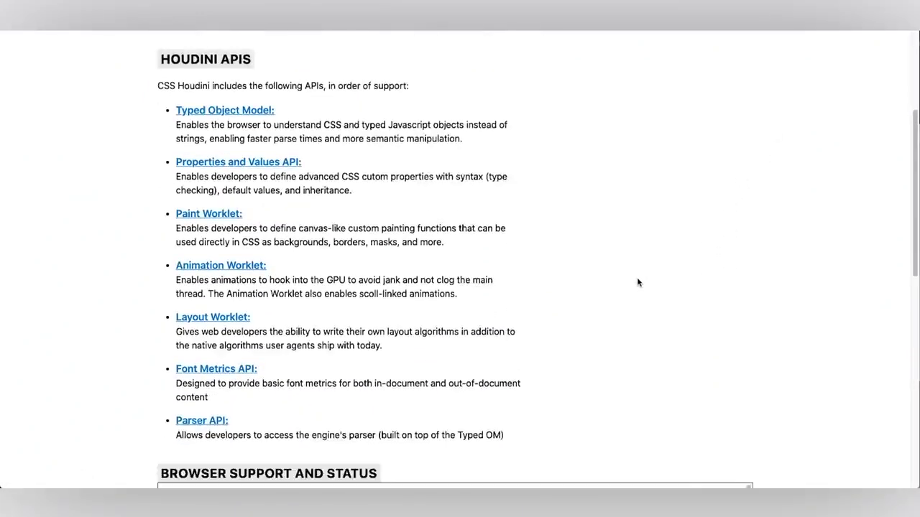
scroll(634, 311, down, 2)
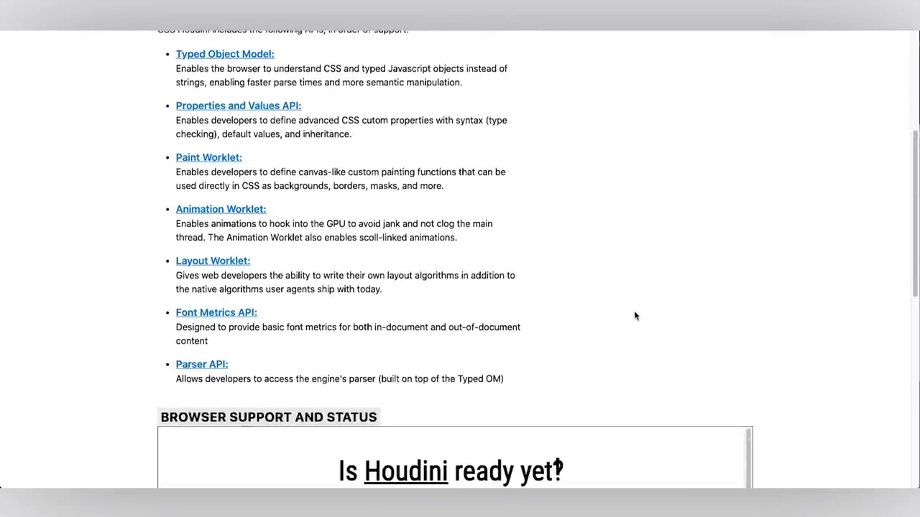
scroll(701, 283, down, 4)
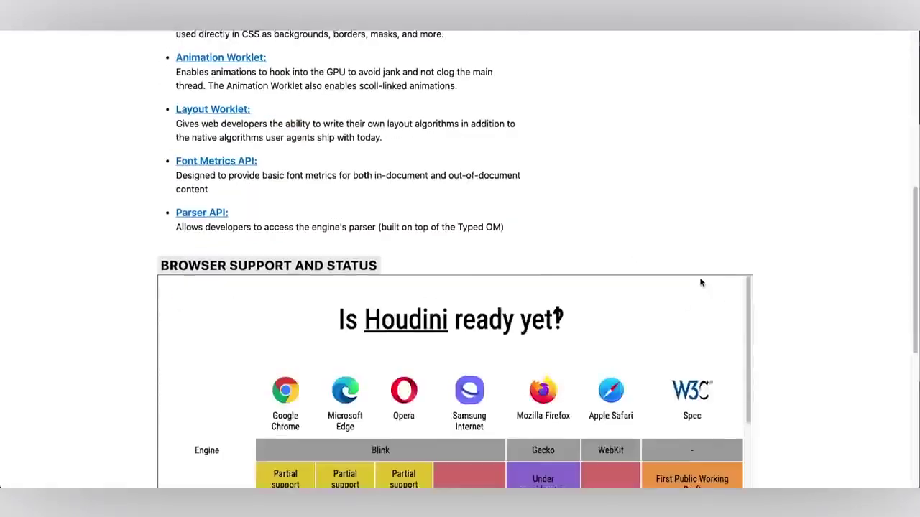
scroll(807, 281, down, 3)
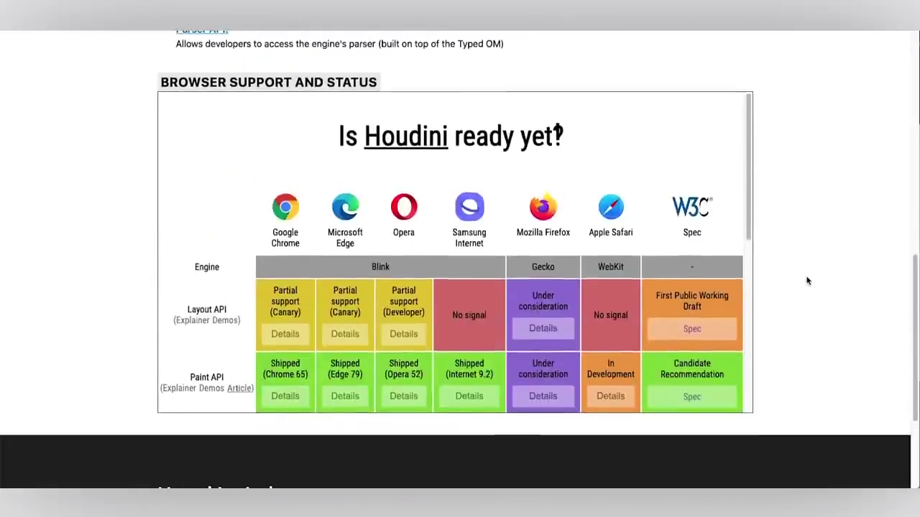
scroll(784, 272, up, 1)
scroll(697, 260, down, 1)
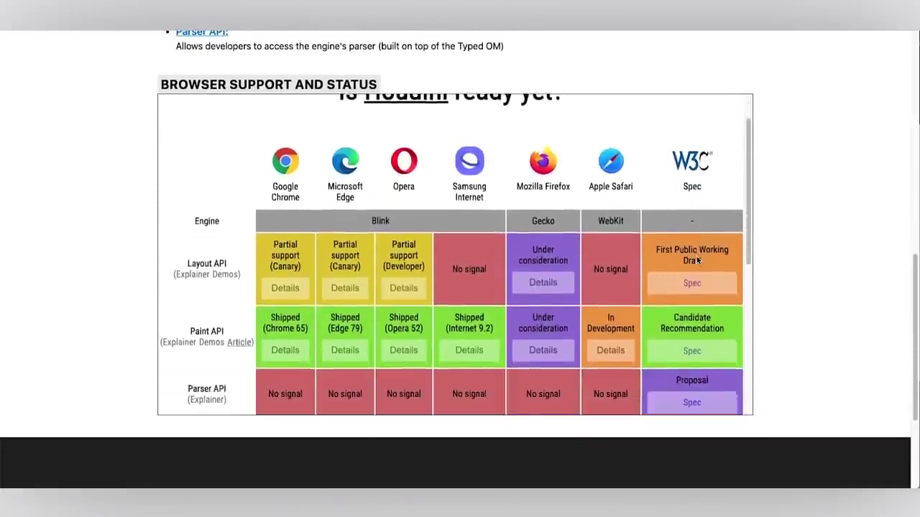
scroll(696, 260, down, 3)
scroll(696, 260, down, 3)
scroll(697, 260, up, 5)
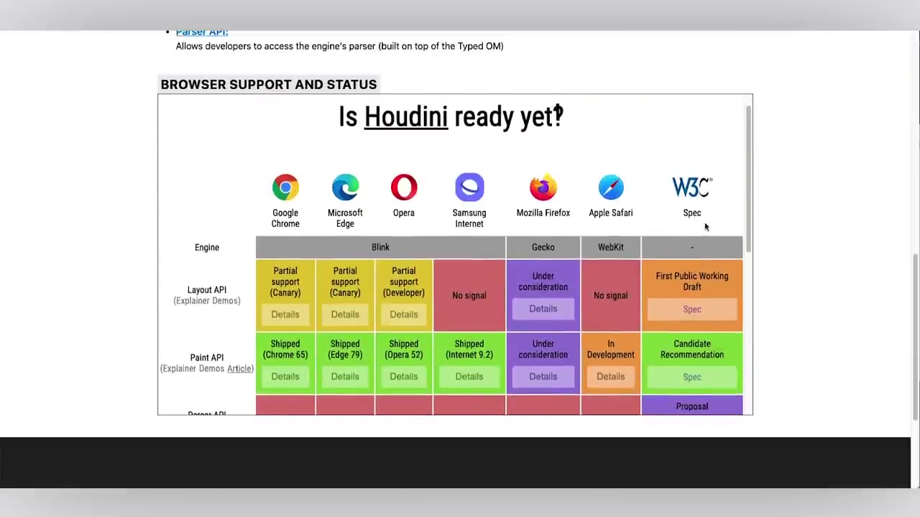
Step: Review the browser support and status table, then return to the Worklet Library
scroll(694, 279, down, 1)
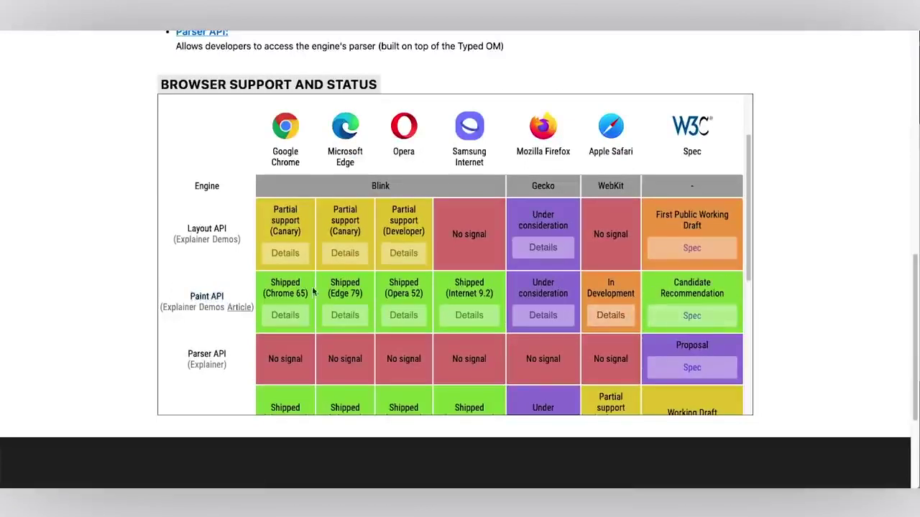
scroll(614, 357, down, 2)
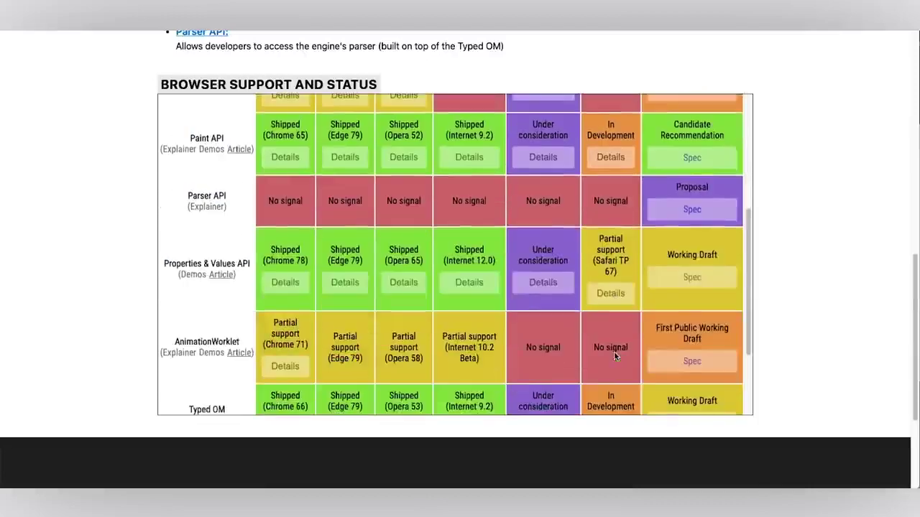
scroll(671, 364, down, 1)
scroll(672, 365, down, 1)
scroll(672, 364, up, 1)
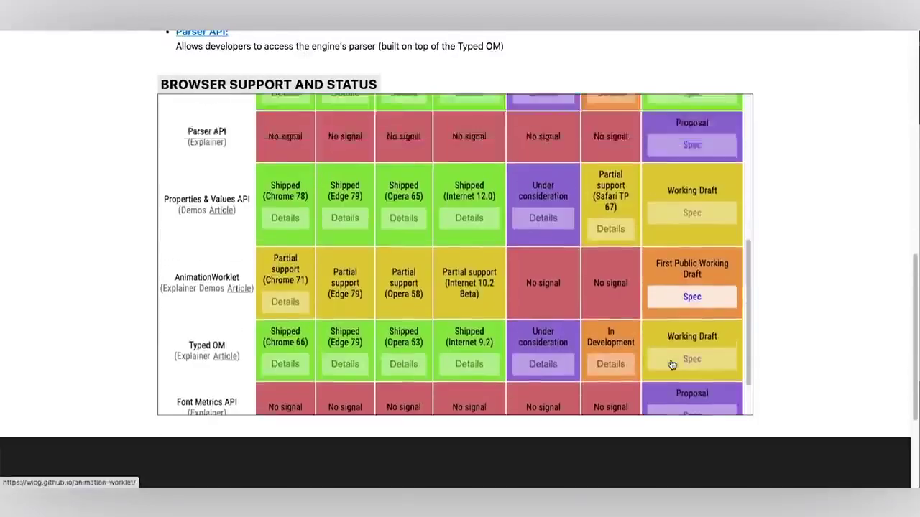
scroll(672, 365, up, 2)
scroll(672, 365, up, 1)
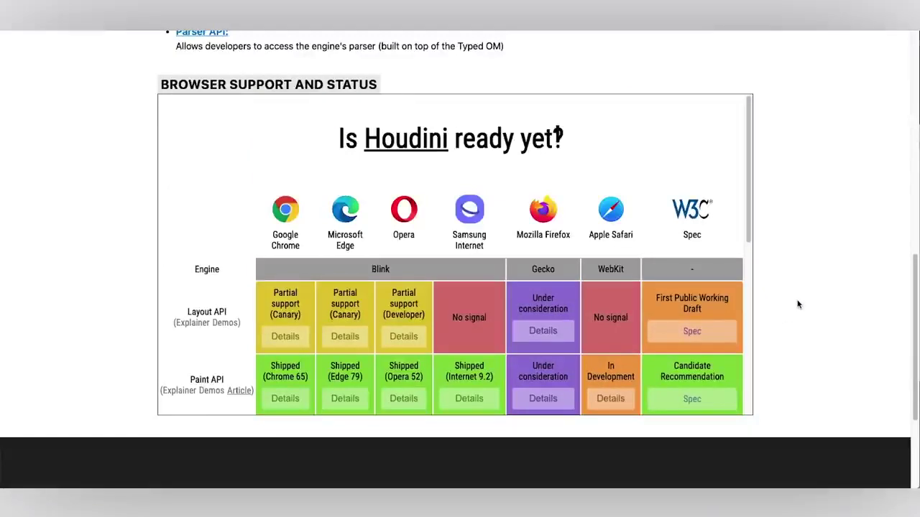
scroll(797, 305, up, 3)
scroll(797, 304, up, 5)
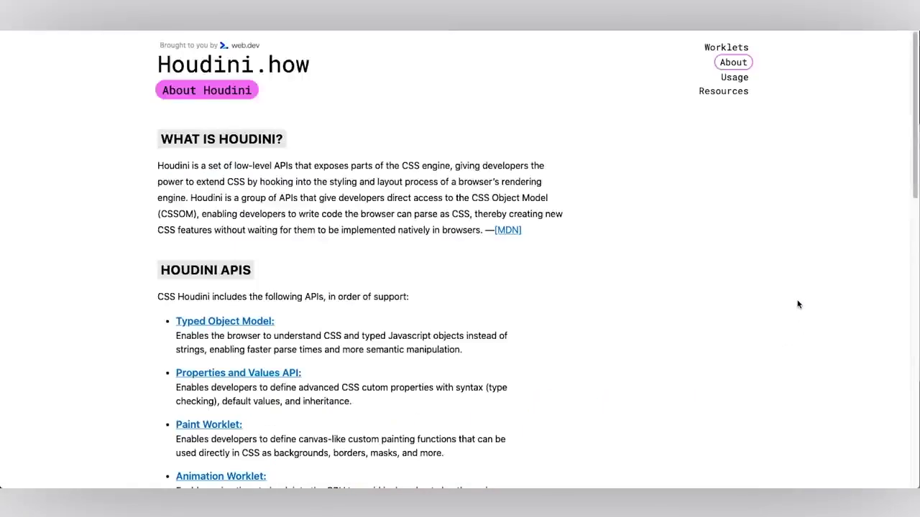
click(723, 48)
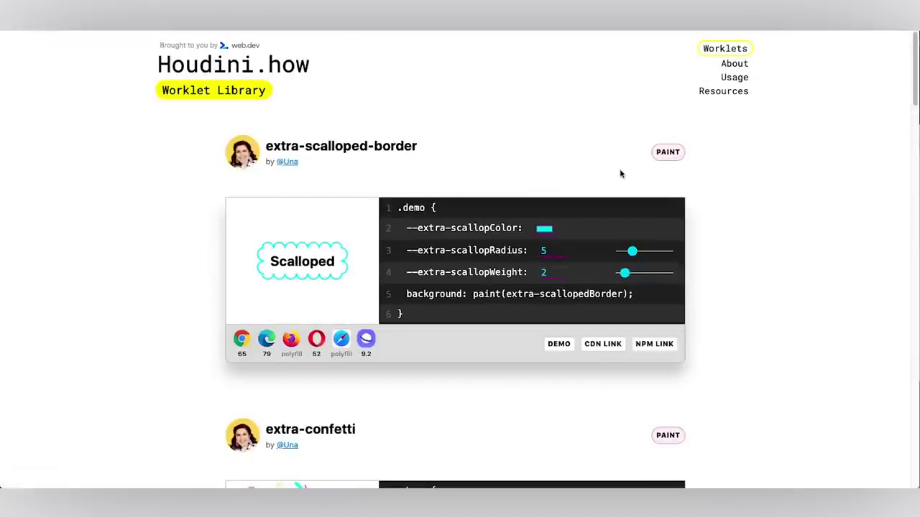
Step: Change the extra-scalloped-border demo's scallop colour to teal
click(538, 228)
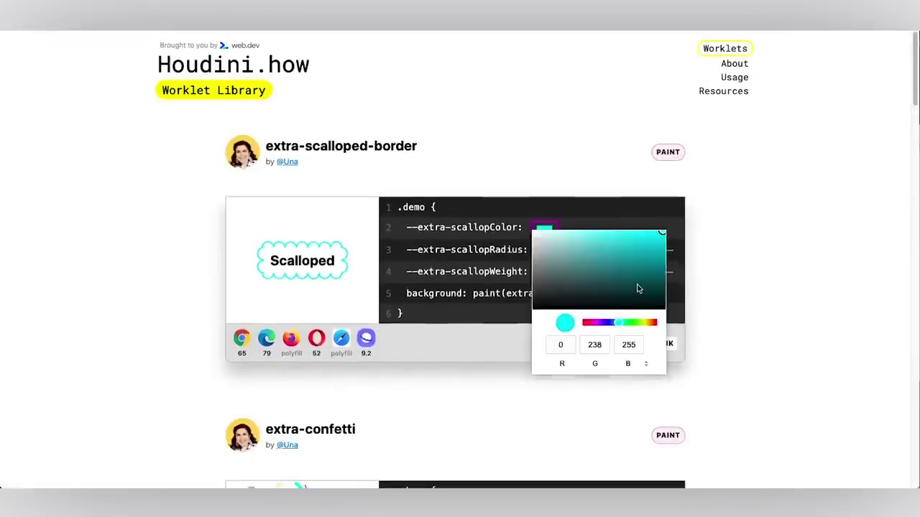
drag(637, 287, 596, 250)
click(750, 235)
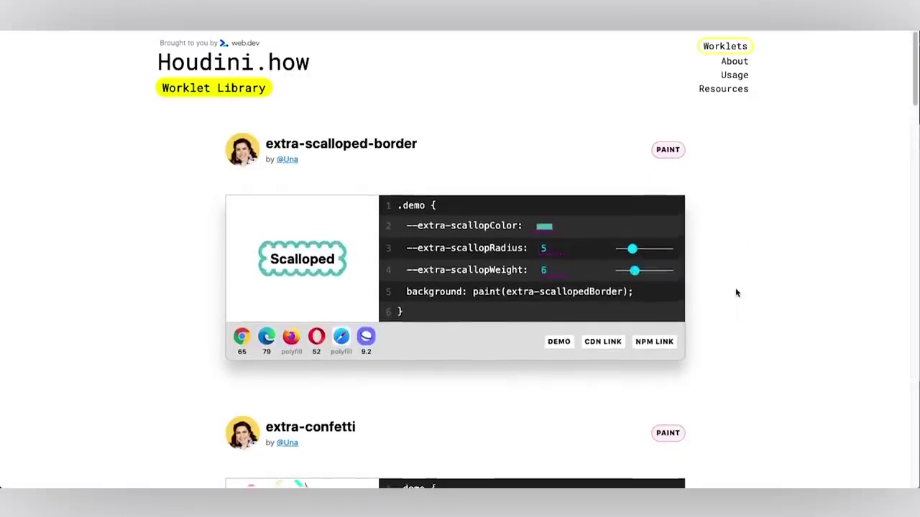
Step: Lower the confetti demo's sliders so it shows 109 pieces
scroll(735, 288, down, 3)
scroll(736, 292, down, 1)
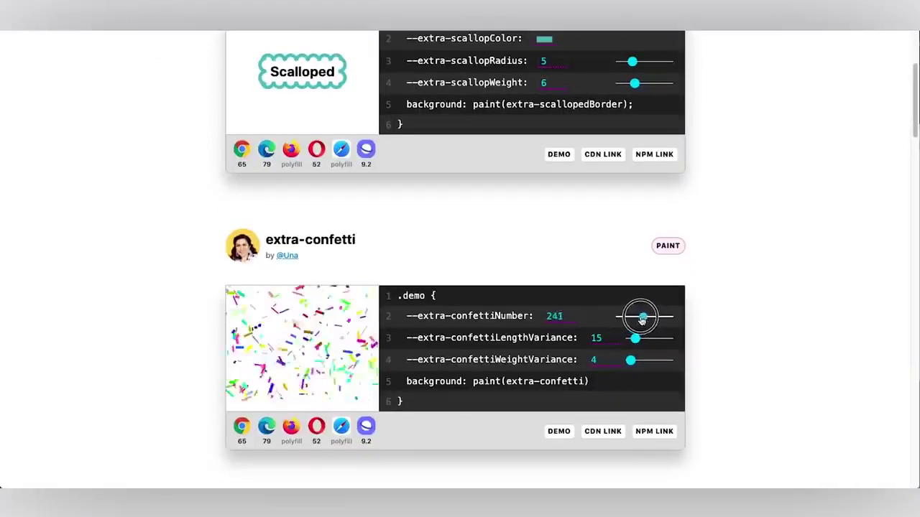
mouse_move(642, 319)
mouse_down()
mouse_move(631, 317)
mouse_move(631, 341)
mouse_up()
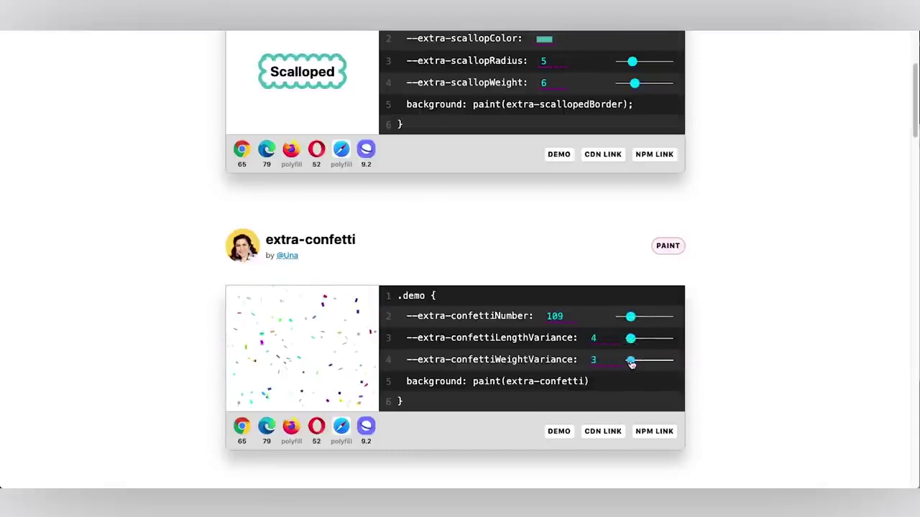
mouse_move(639, 344)
mouse_down()
mouse_move(647, 337)
mouse_move(631, 339)
mouse_up()
scroll(749, 340, down, 1)
scroll(750, 340, down, 3)
Step: Set the extra-underline demo to fewer, much thicker strokes with spread 8
scroll(750, 340, down, 5)
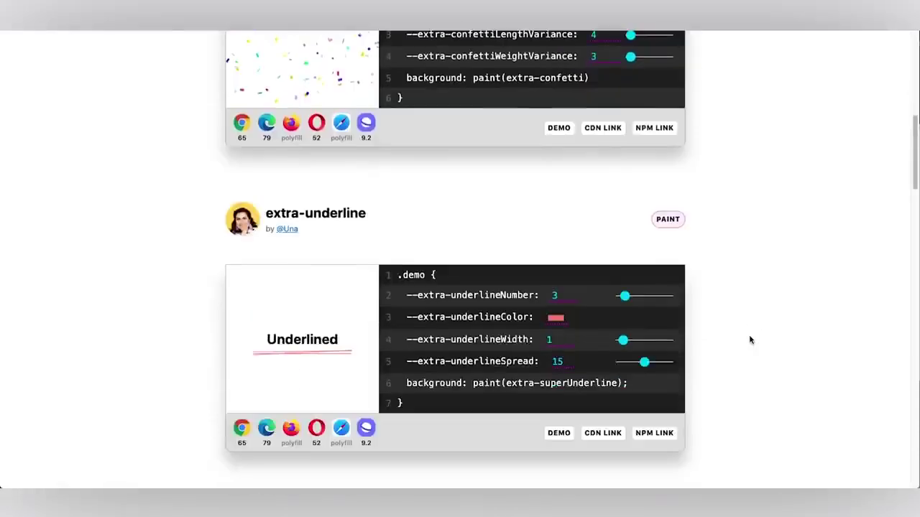
click(626, 269)
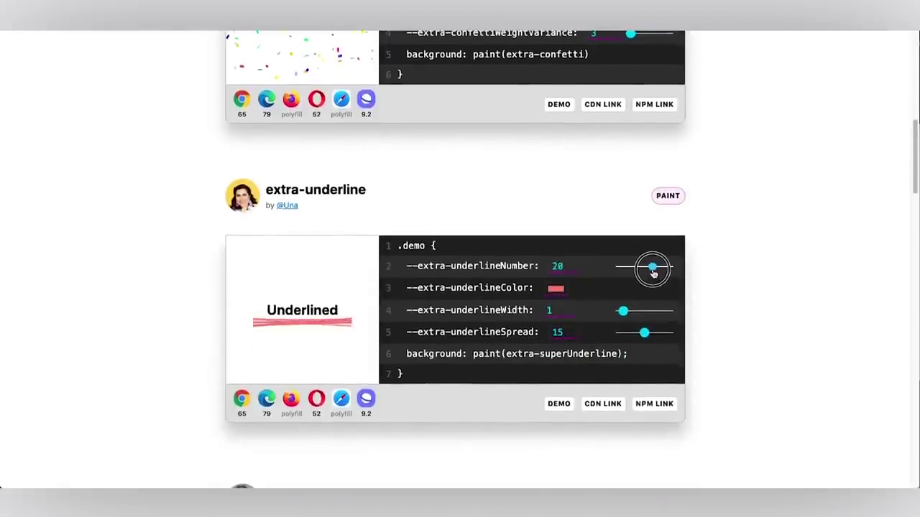
drag(654, 273, 621, 278)
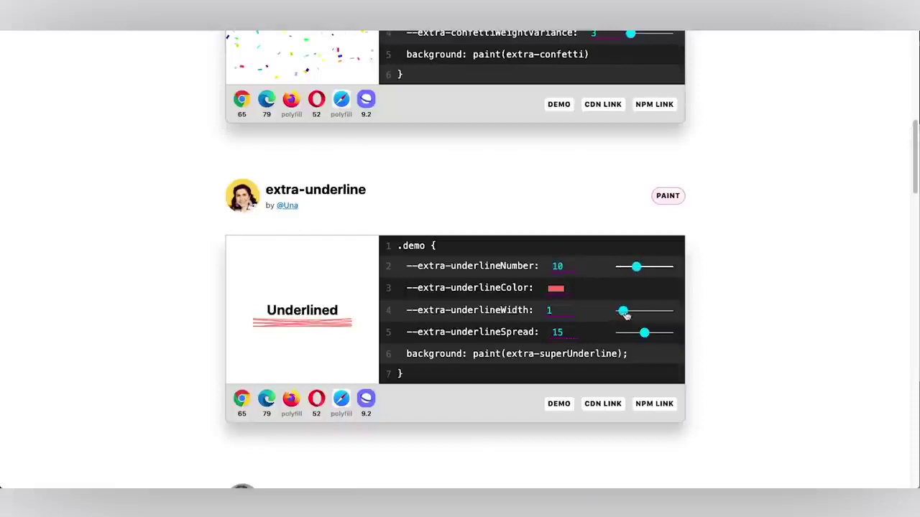
mouse_move(624, 314)
mouse_down()
mouse_move(647, 317)
mouse_move(653, 335)
mouse_move(623, 334)
mouse_move(632, 335)
mouse_up()
Step: Give the border-radius-reverse demo radius 20 and a muted tan colour
scroll(780, 375, down, 1)
scroll(780, 375, down, 4)
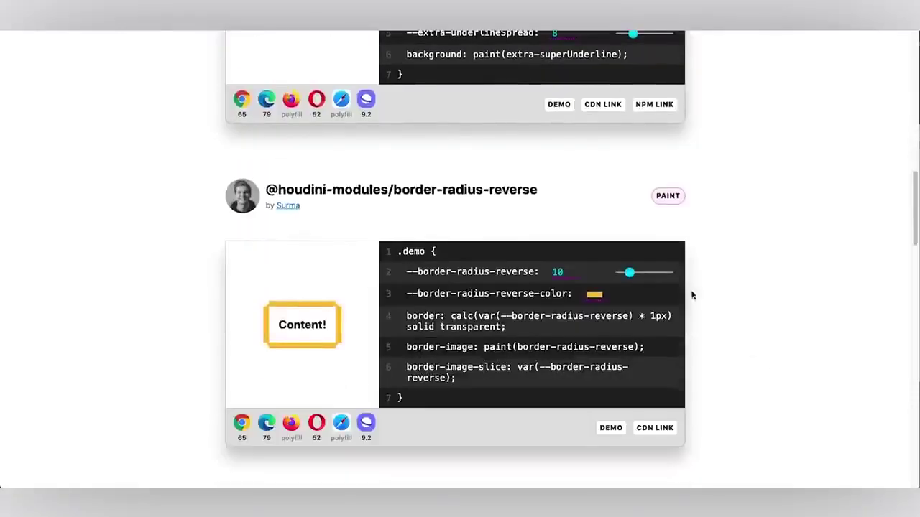
mouse_move(629, 267)
mouse_down()
mouse_move(647, 270)
mouse_move(640, 274)
mouse_up()
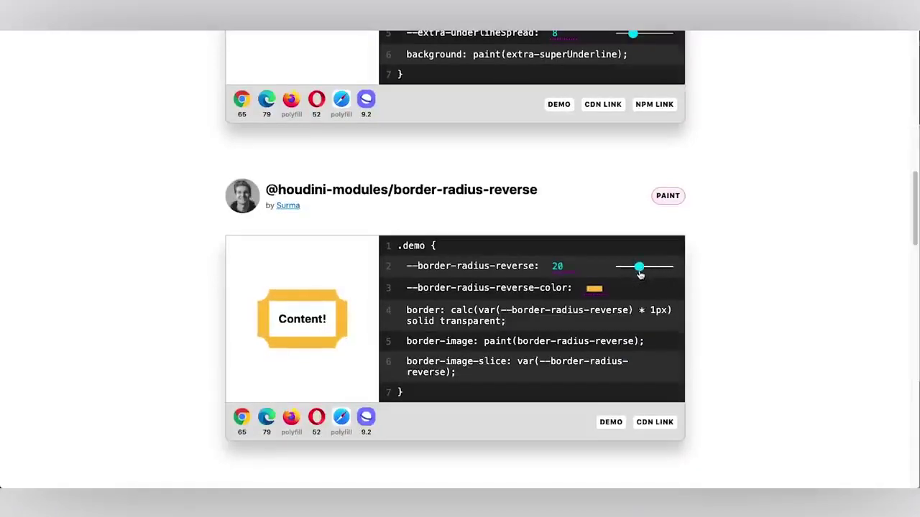
click(595, 289)
drag(638, 310, 619, 324)
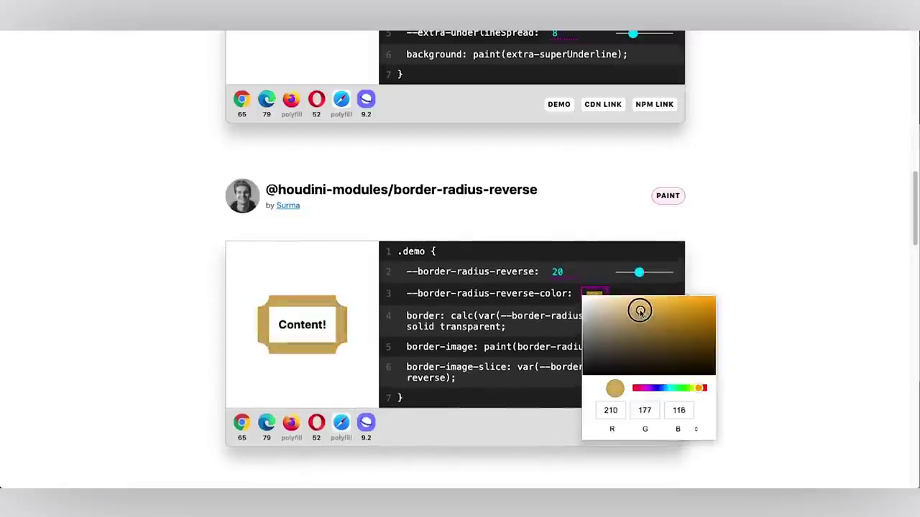
click(758, 263)
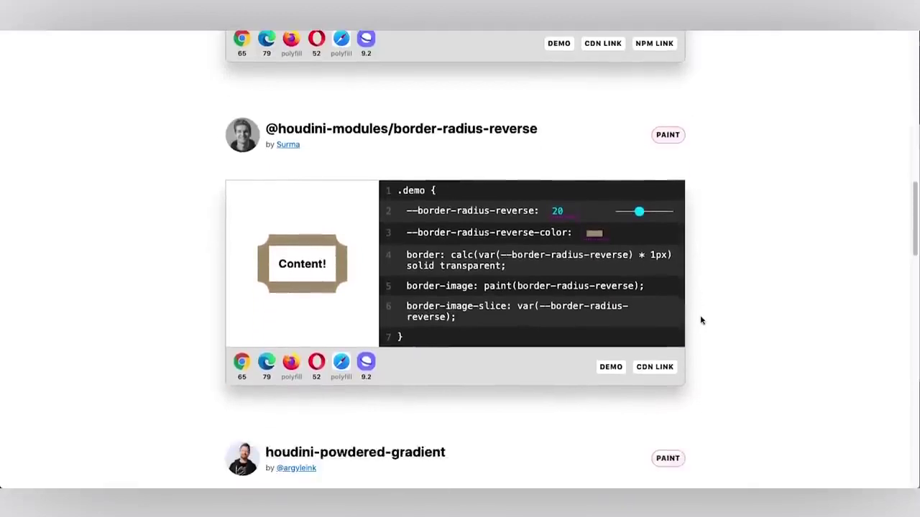
Step: Set the powdered-gradient demo to direction to-right with a white colour
scroll(706, 323, down, 5)
scroll(755, 320, down, 2)
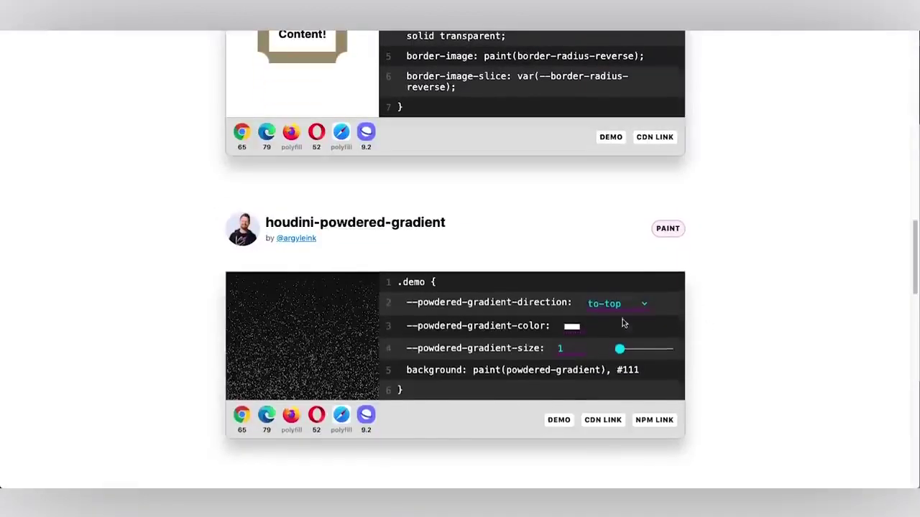
click(616, 300)
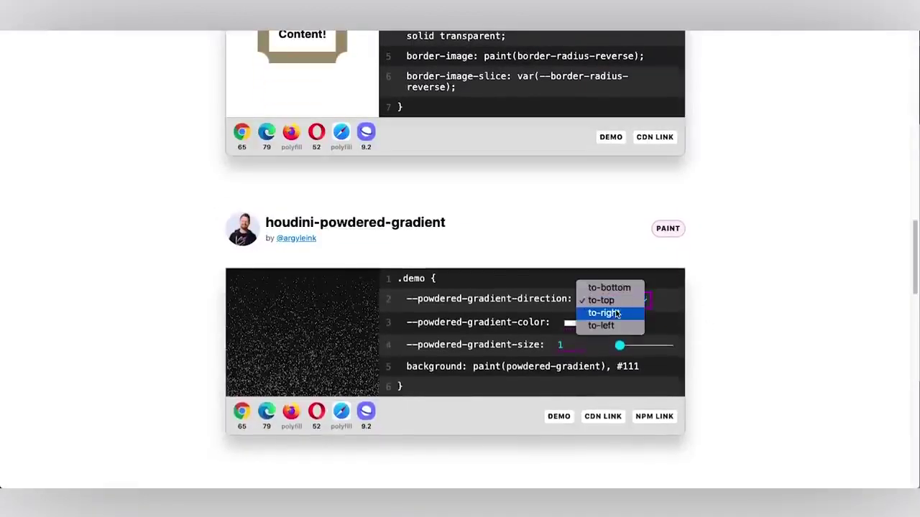
click(572, 323)
click(668, 334)
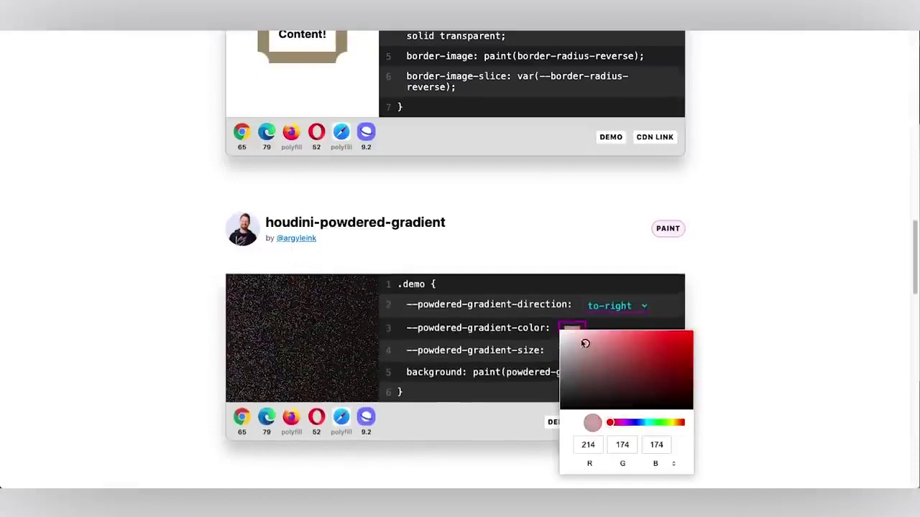
drag(668, 334, 557, 330)
click(708, 298)
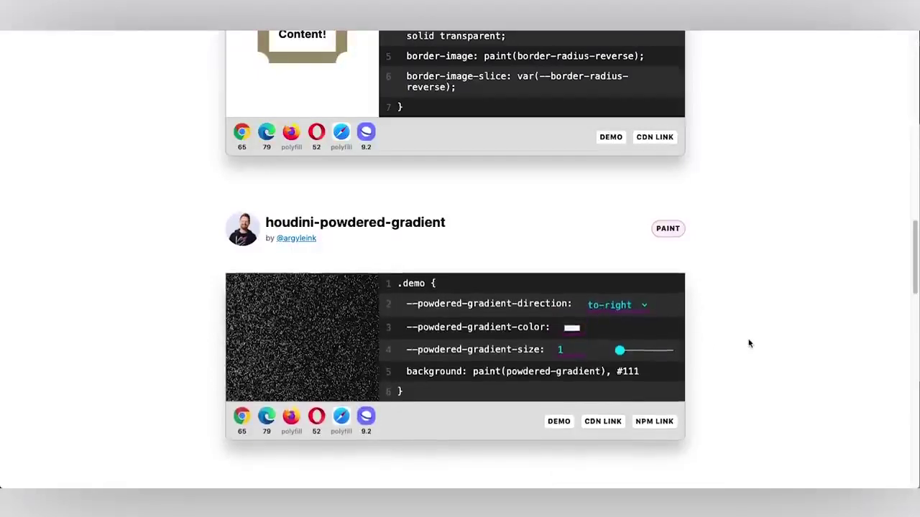
Step: Raise the extra-sparkles demo to 162 purple sparkles at hue 256
scroll(749, 343, down, 3)
scroll(749, 344, down, 2)
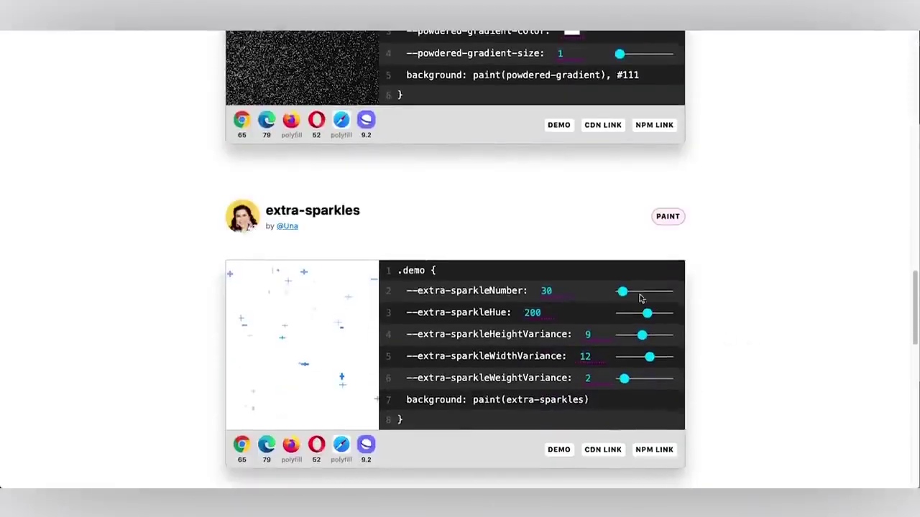
mouse_move(622, 286)
mouse_down()
mouse_move(650, 288)
mouse_move(635, 287)
mouse_move(657, 308)
mouse_move(638, 311)
mouse_move(654, 310)
mouse_move(654, 330)
mouse_move(645, 332)
mouse_move(654, 361)
mouse_move(640, 382)
mouse_move(610, 378)
mouse_up()
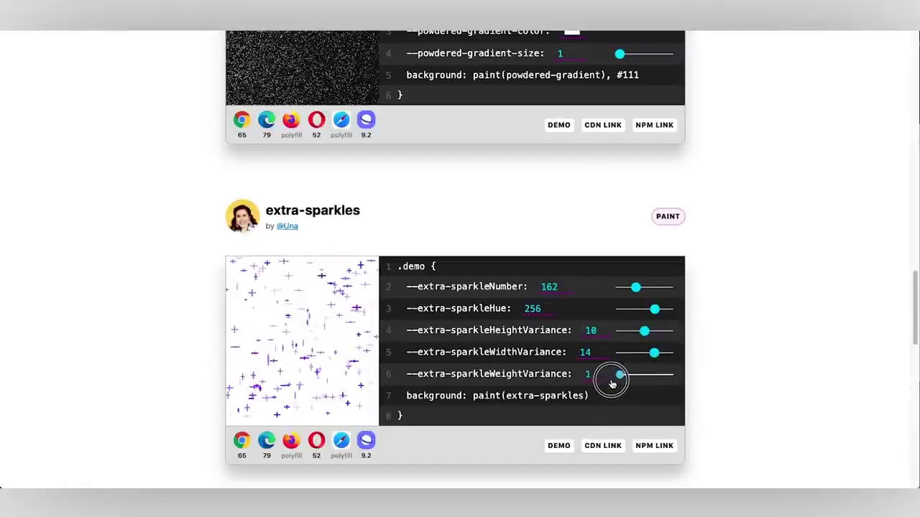
scroll(726, 381, down, 2)
scroll(726, 381, down, 2)
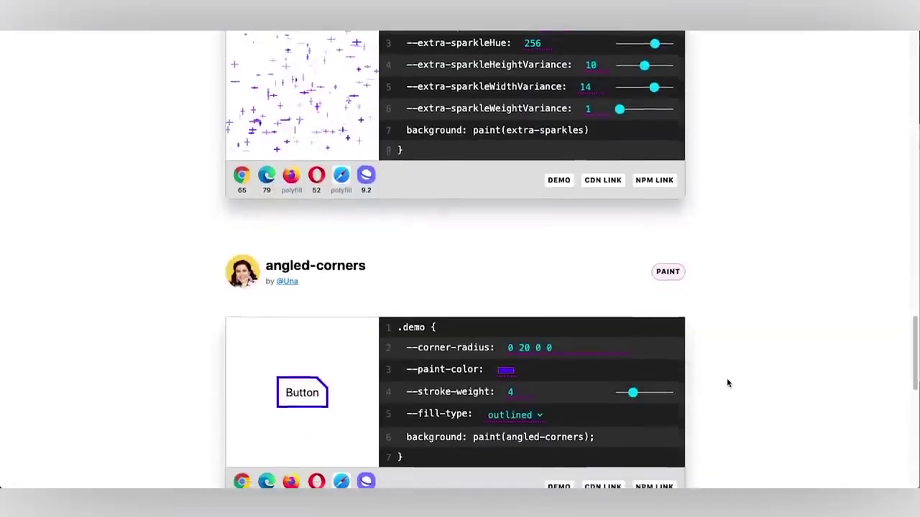
Step: Set the angled-corners button radius to 10 20 20 10 and stroke weight 6
click(535, 324)
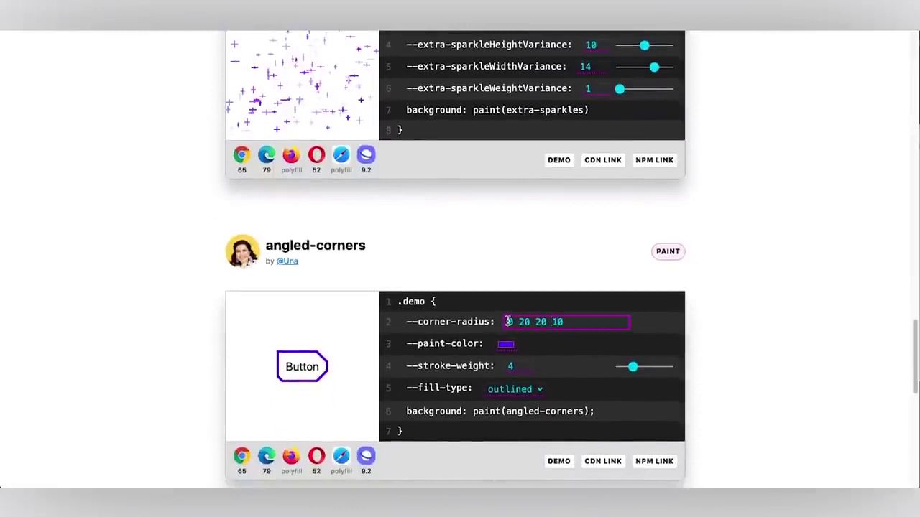
text(1)
click(505, 349)
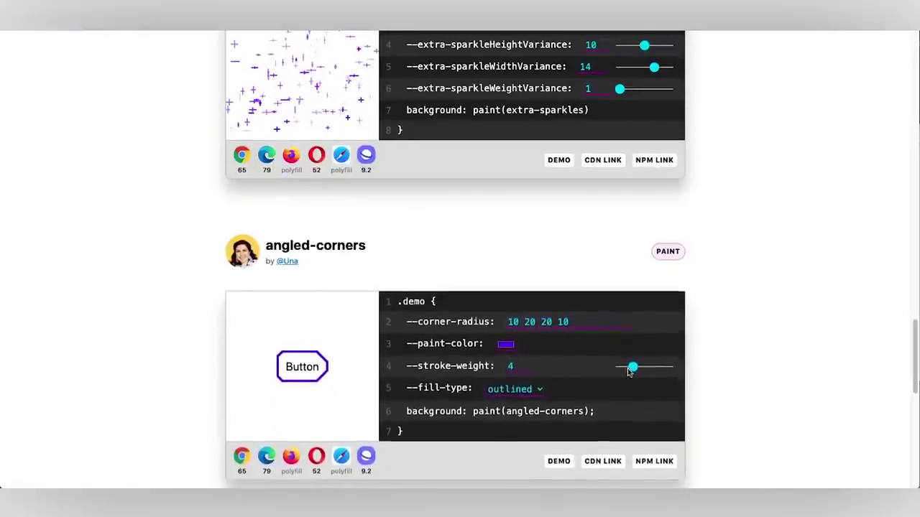
drag(628, 371, 639, 374)
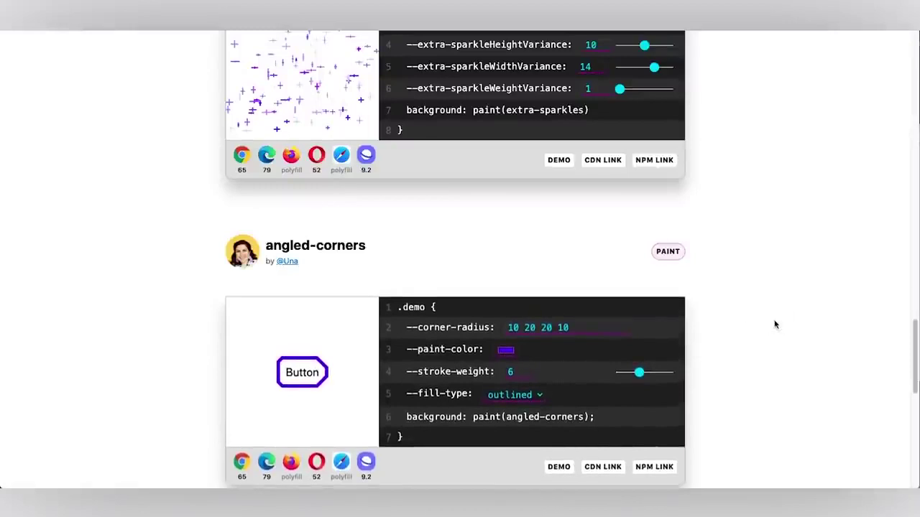
Step: Make the static-gradient demo dark red with pixel size 15
scroll(774, 324, down, 4)
scroll(774, 324, down, 2)
scroll(774, 324, down, 1)
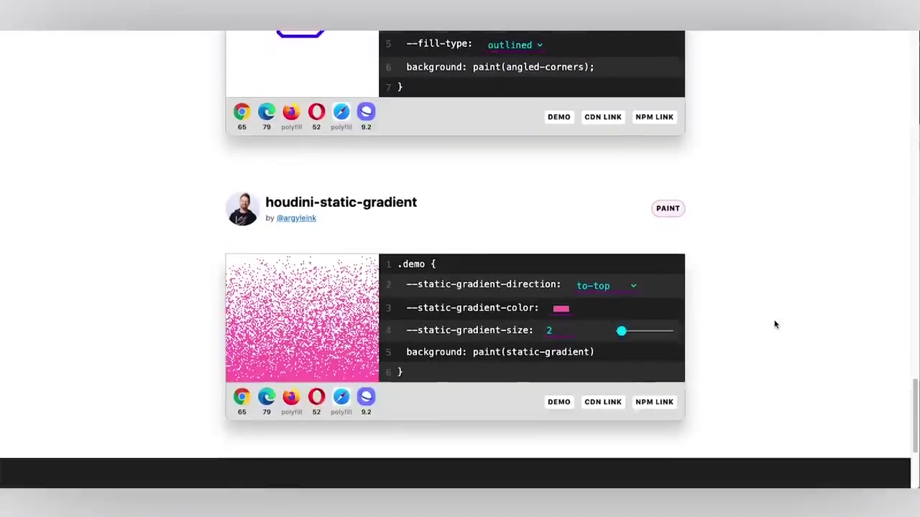
drag(621, 314, 644, 317)
click(561, 291)
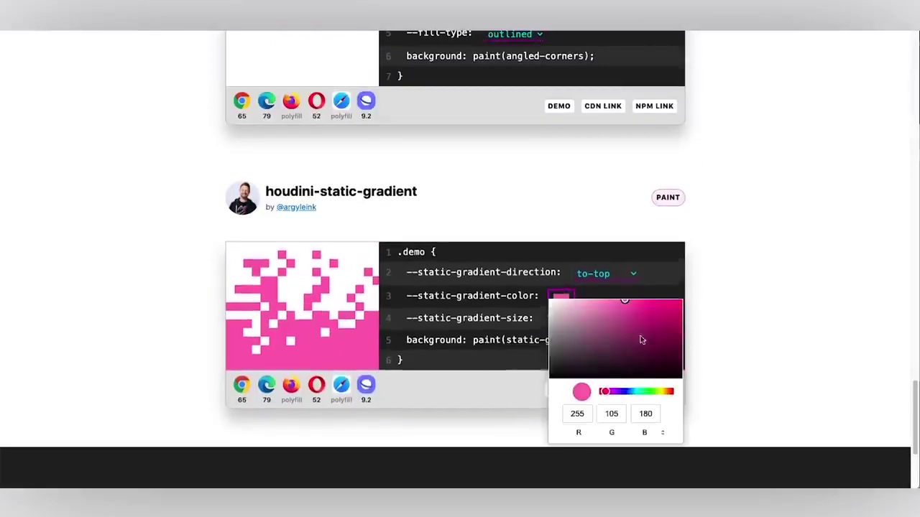
drag(609, 392, 598, 392)
mouse_move(647, 335)
mouse_down()
mouse_move(661, 339)
mouse_move(675, 312)
mouse_move(669, 328)
mouse_move(655, 327)
mouse_move(673, 320)
mouse_up()
click(740, 318)
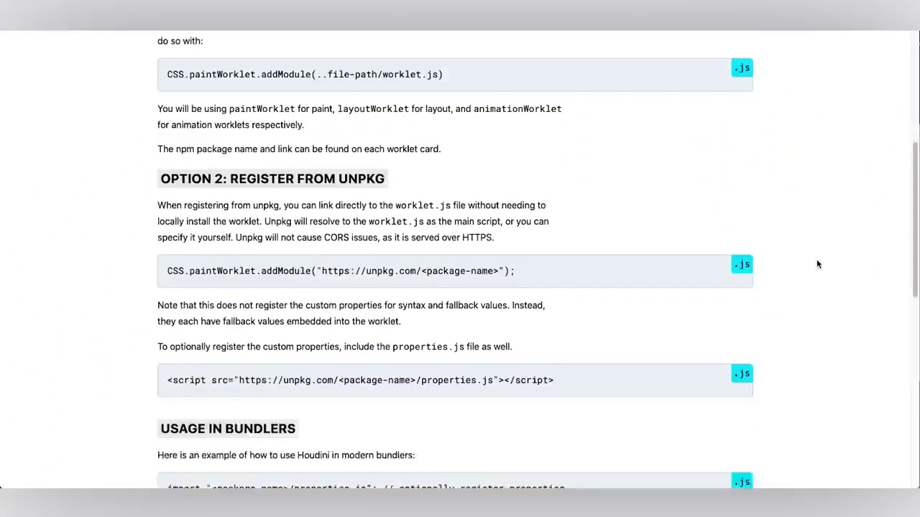
Step: Select the unpkg addModule registration line, then widen the Confetti example's live preview
triple_click(239, 233)
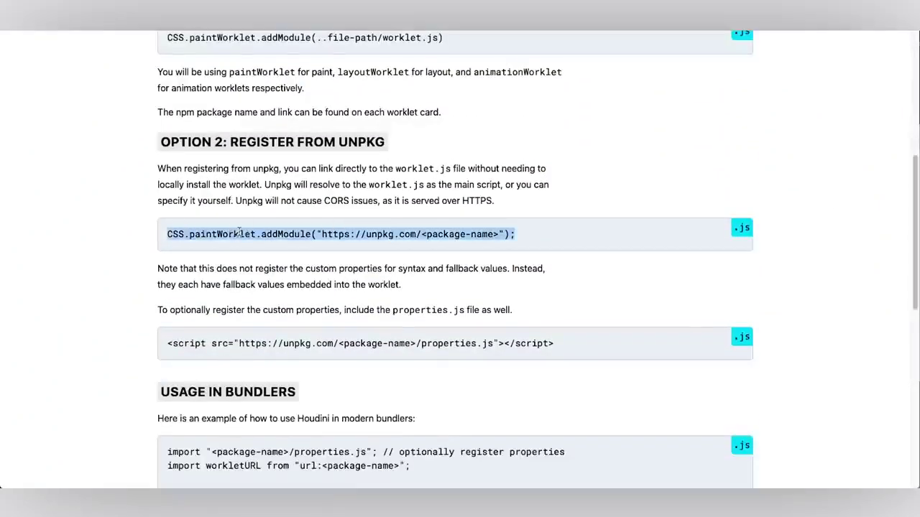
click(133, 306)
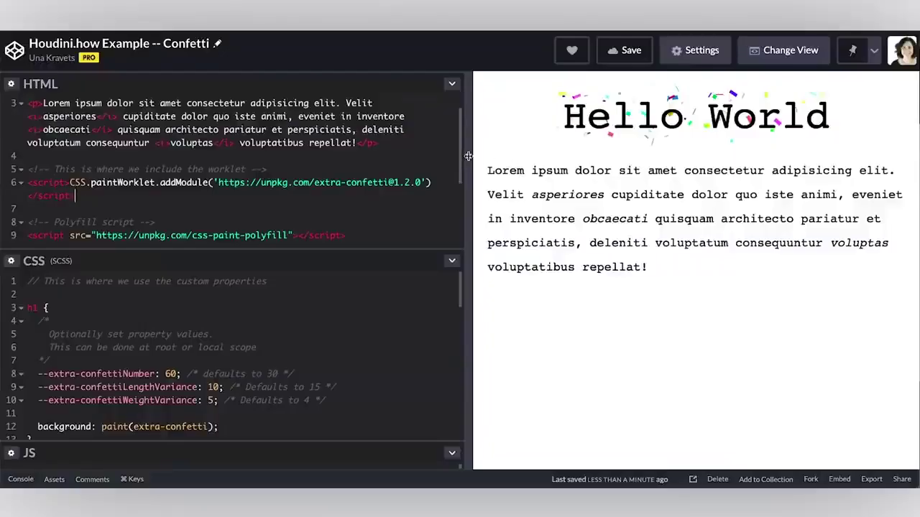
mouse_move(468, 155)
mouse_down()
mouse_move(386, 165)
mouse_move(398, 167)
mouse_up()
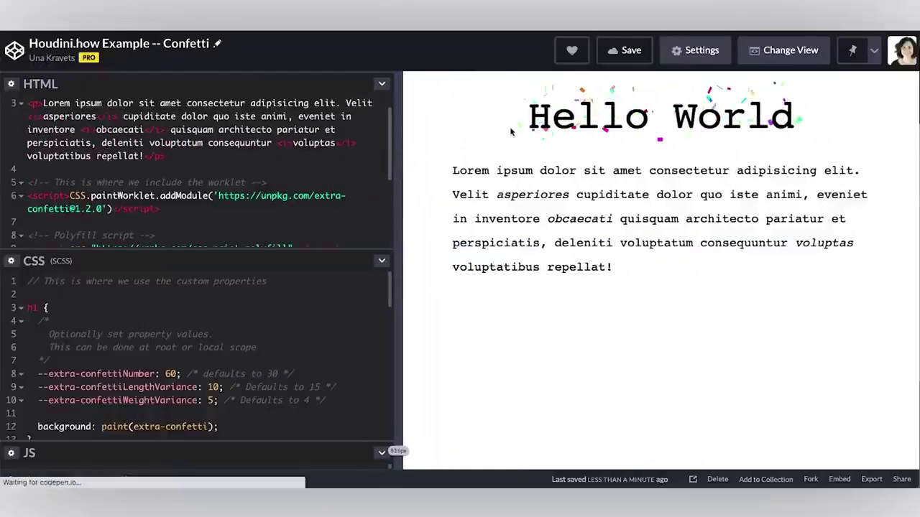
click(19, 196)
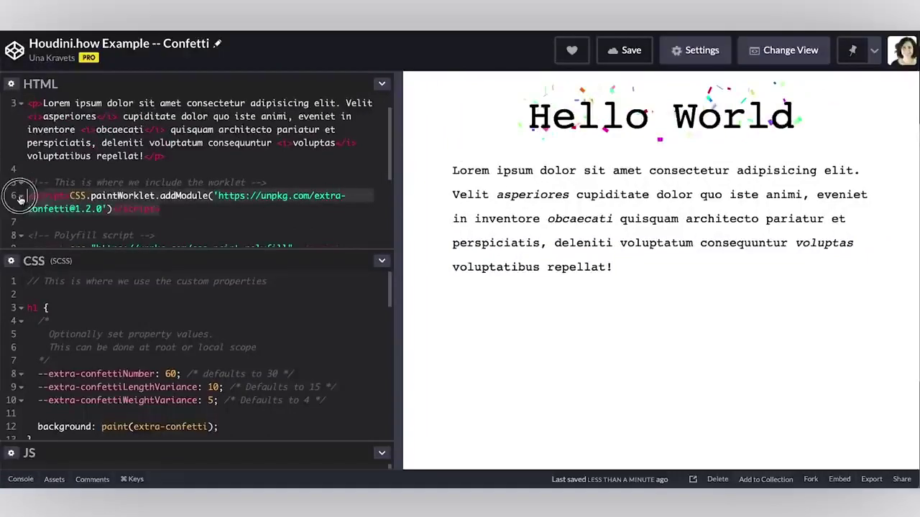
click(228, 199)
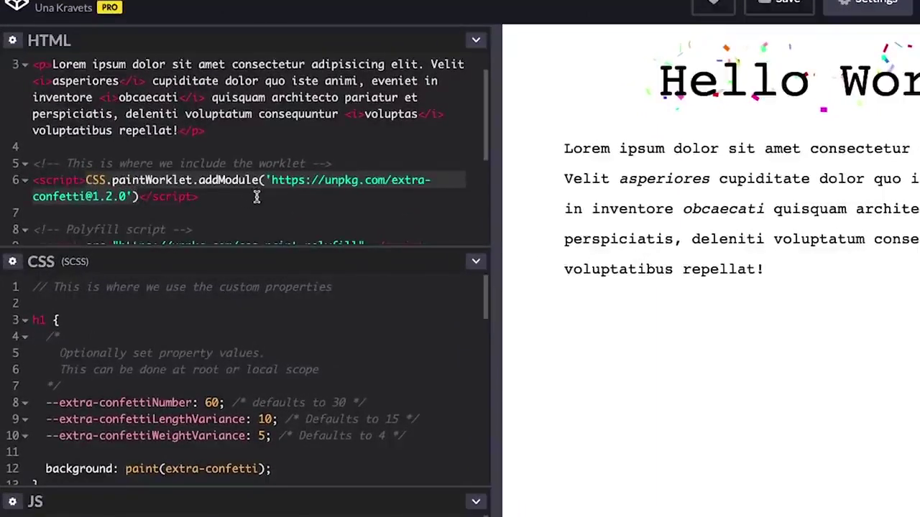
click(257, 196)
scroll(271, 179, down, 2)
click(129, 146)
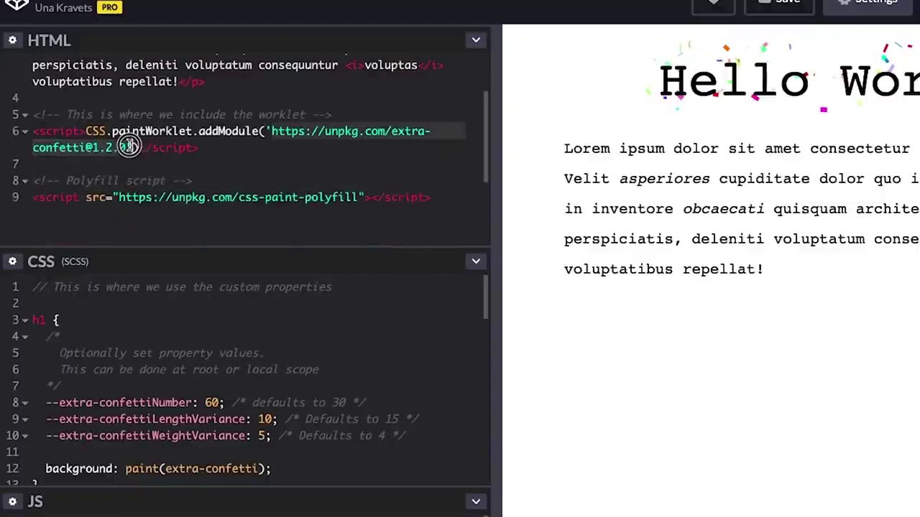
click(206, 153)
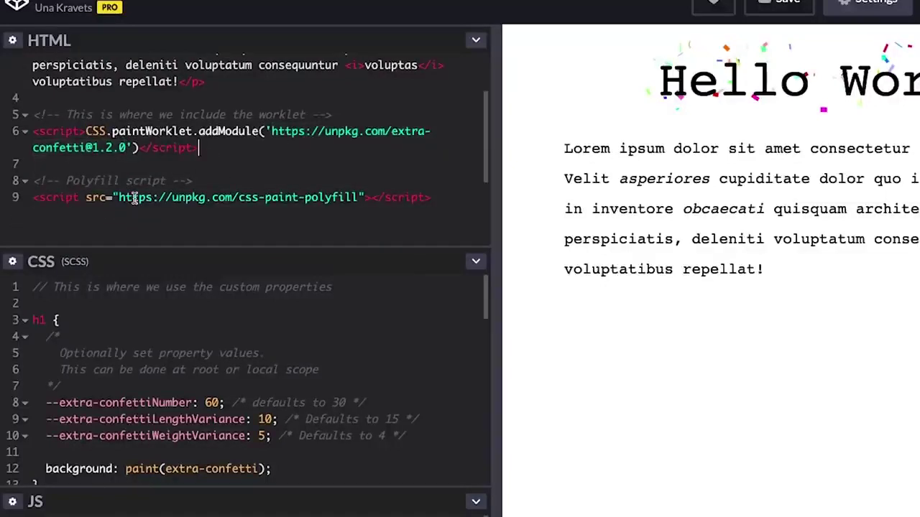
triple_click(135, 194)
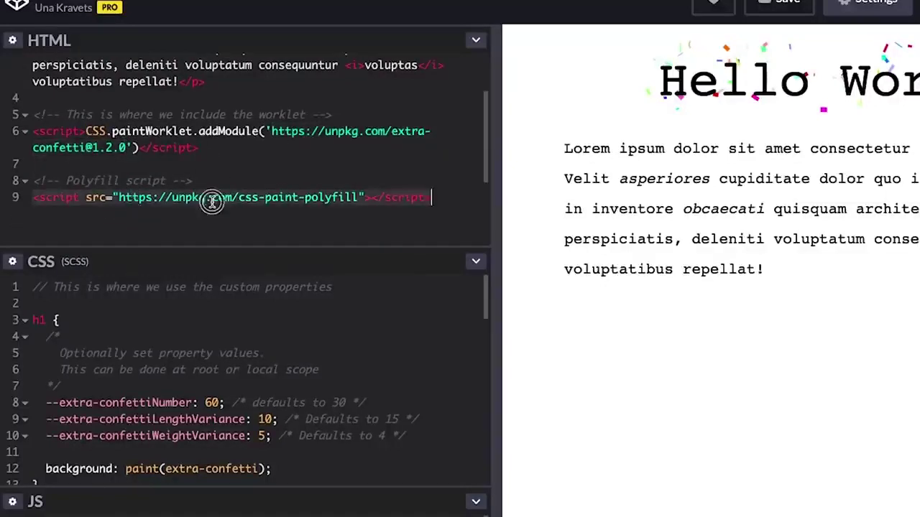
click(211, 201)
click(294, 156)
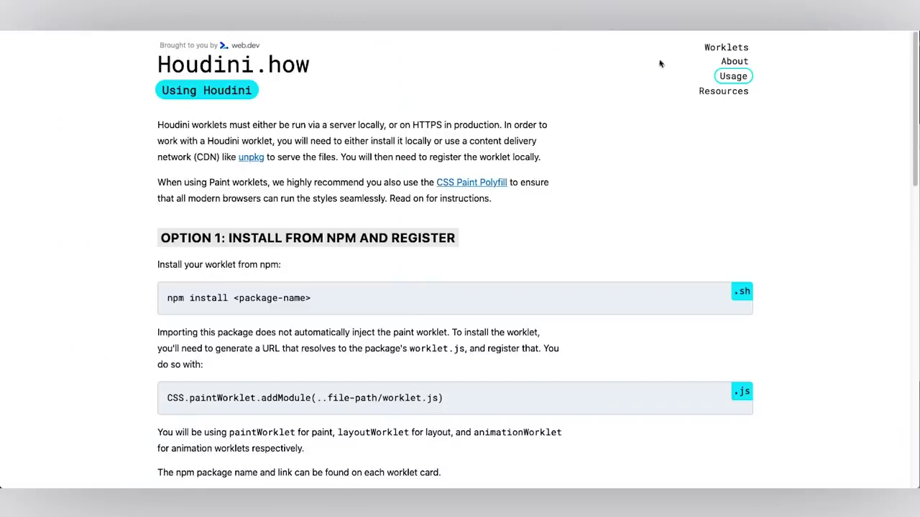
Step: Copy the extra-scalloped-border CDN LINK address from the Worklet Library
click(738, 48)
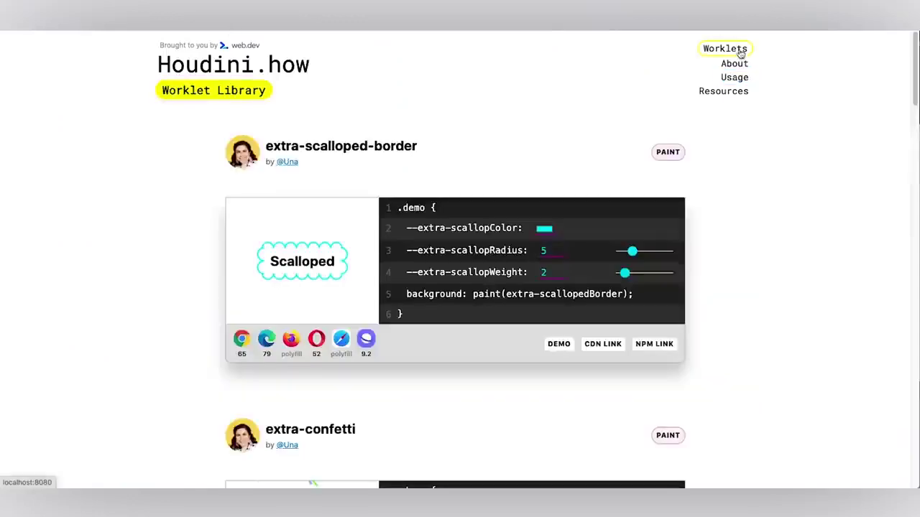
right_click(611, 339)
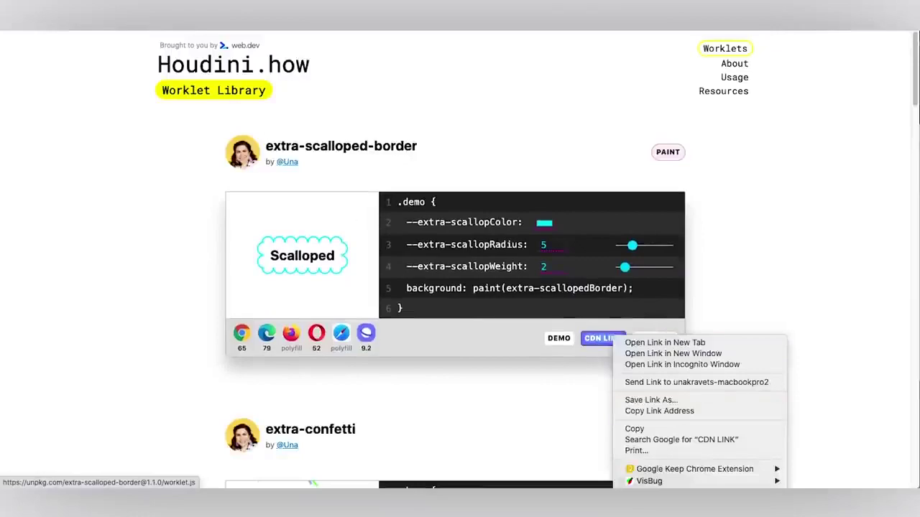
click(667, 411)
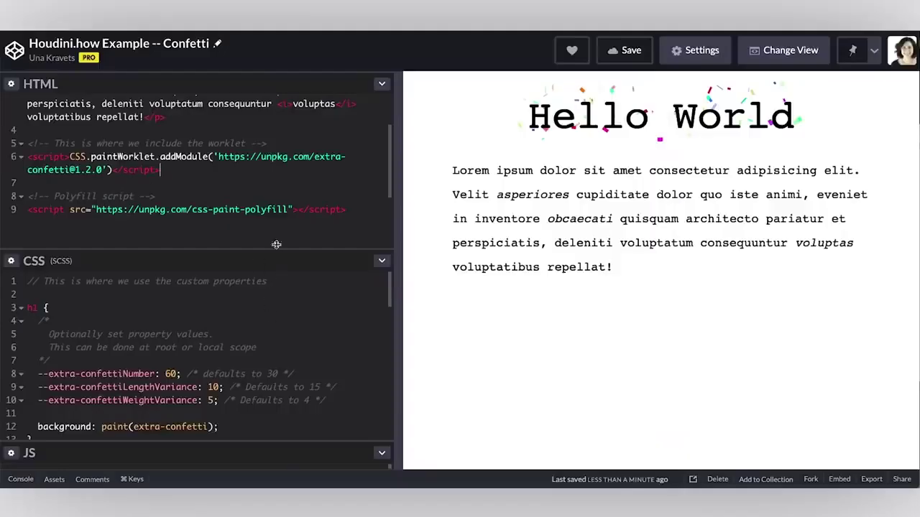
Step: Expand the CSS panel and inspect the three confetti custom-property declarations
drag(276, 257, 296, 166)
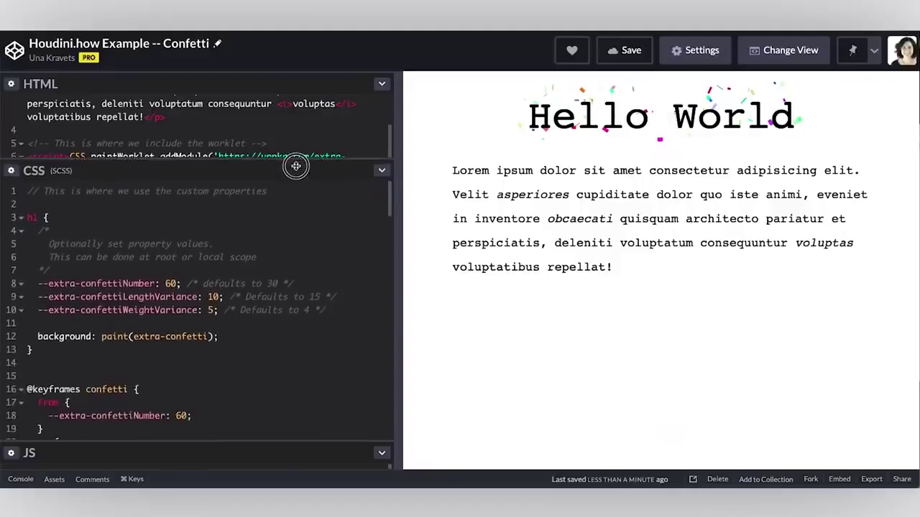
shift+click(36, 282)
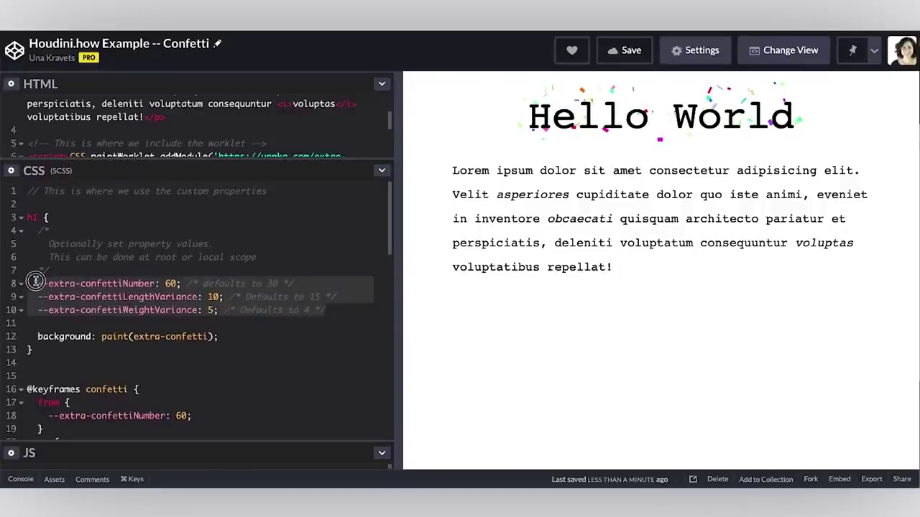
click(361, 305)
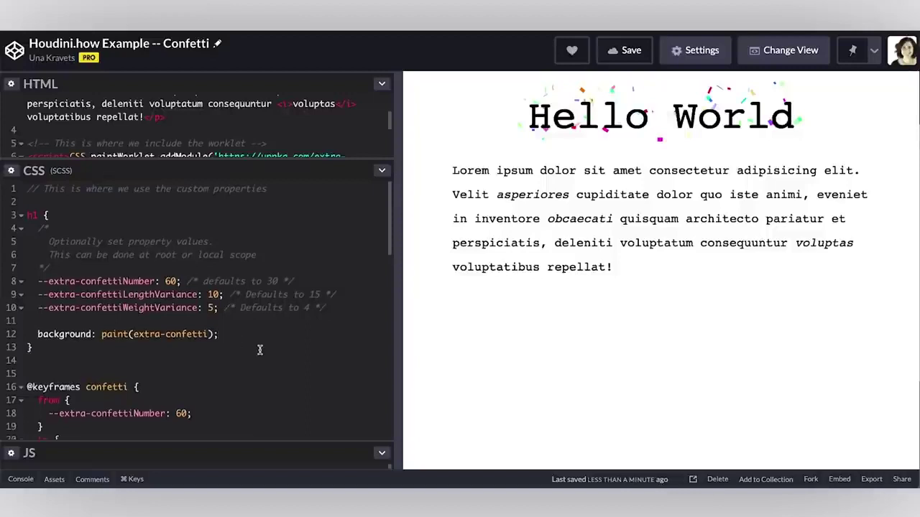
Step: Review the confetti keyframes block animating --extra-confettiNumber from 60 to 65
scroll(259, 350, down, 2)
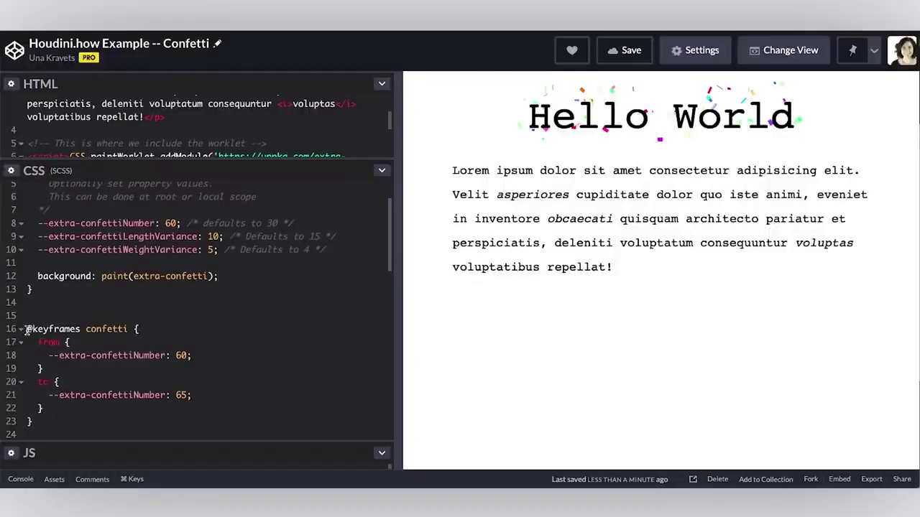
drag(29, 328, 55, 417)
scroll(28, 349, down, 4)
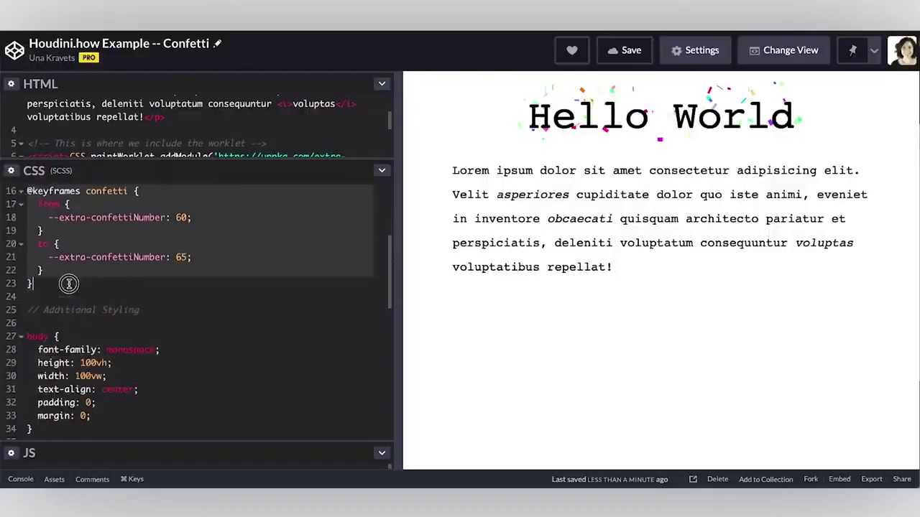
scroll(184, 319, up, 2)
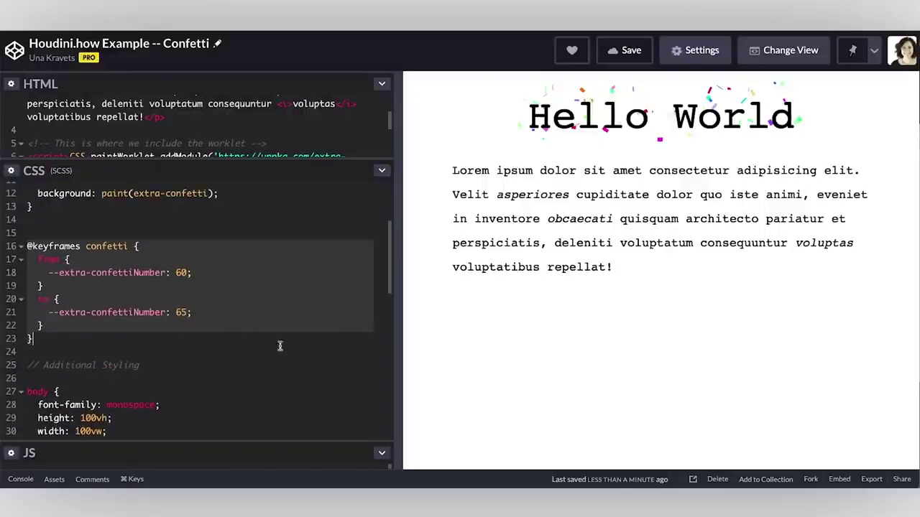
scroll(295, 353, up, 1)
click(102, 282)
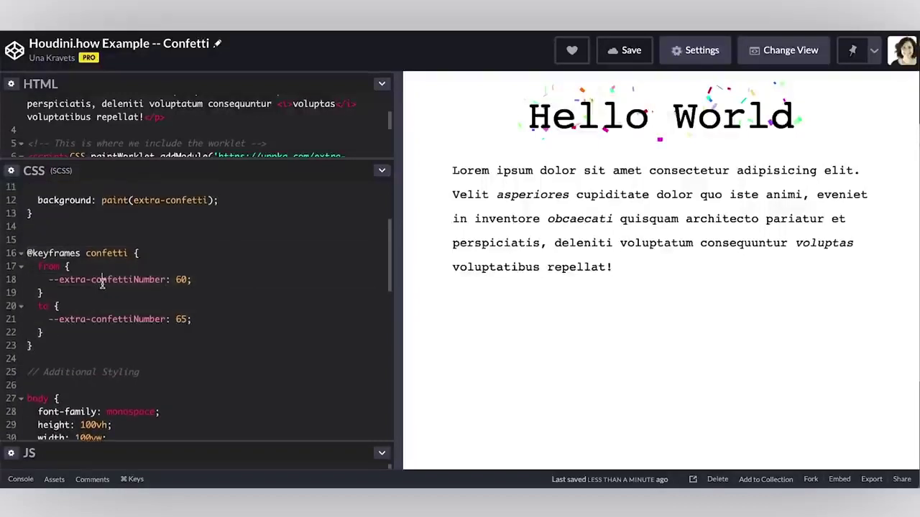
click(209, 272)
scroll(217, 232, up, 2)
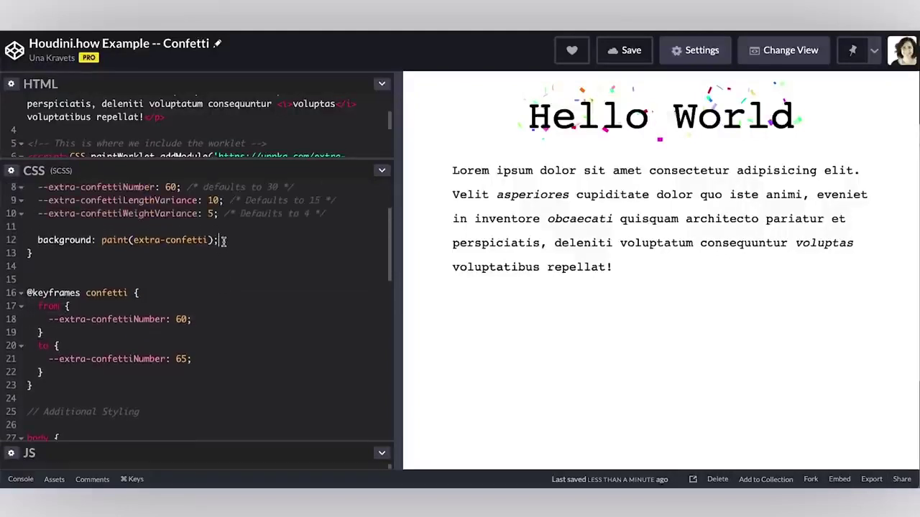
Step: Add 'animation: confetti 0.5s infinite linear;' below the background: paint(extra-confetti) line
click(224, 242)
key(Return)
text(animation: confetti 0.5)
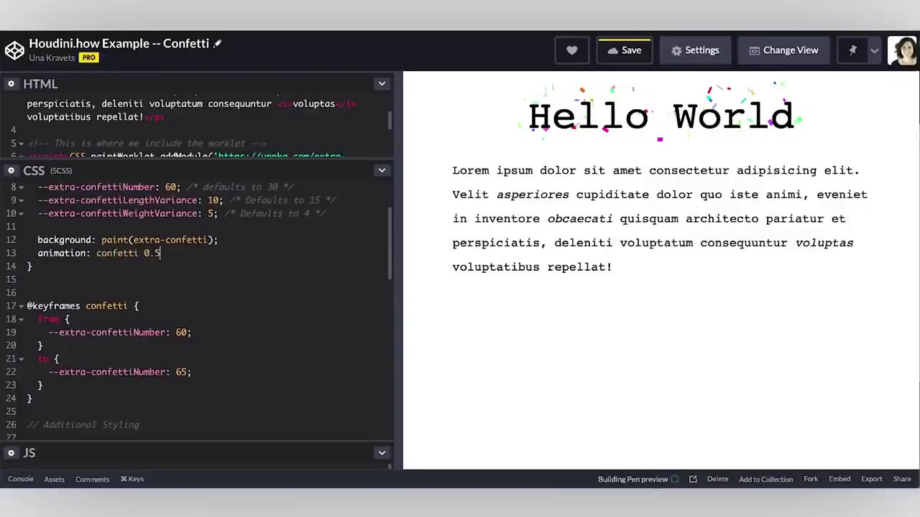
text(s)
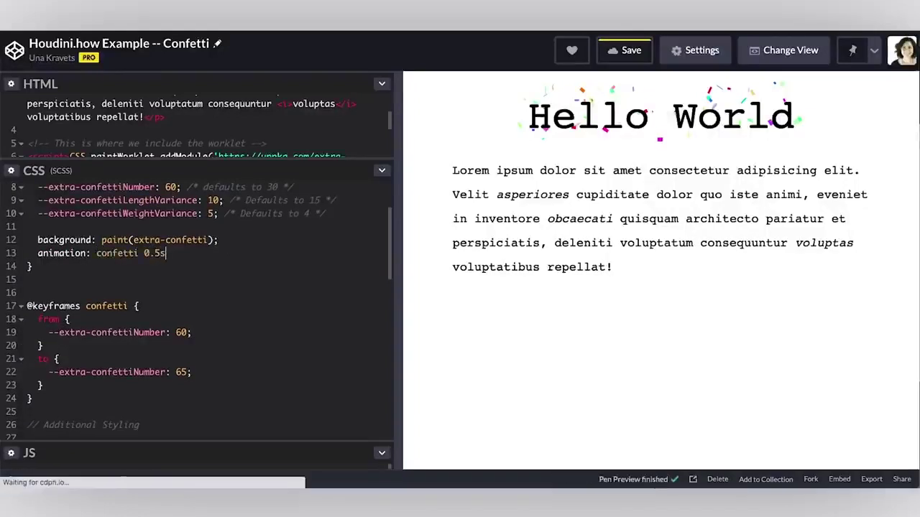
text( infinite linear;)
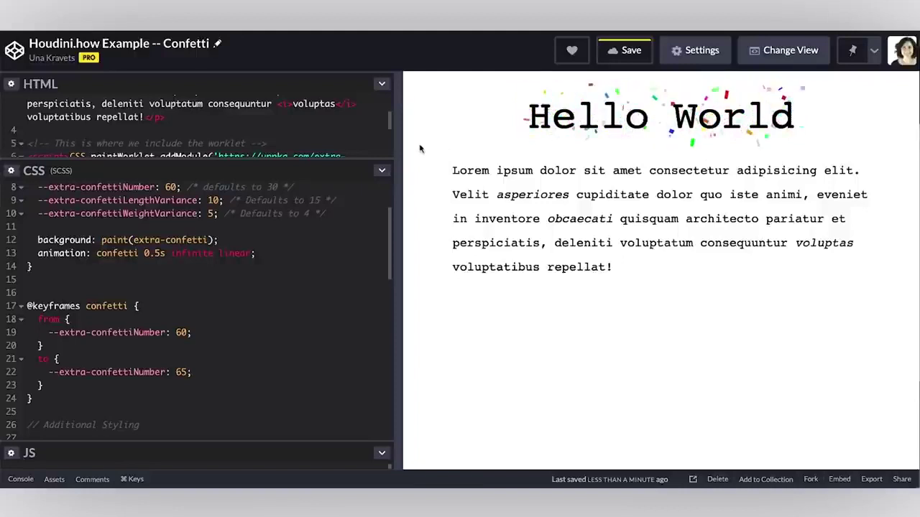
drag(343, 158, 338, 250)
Step: Scroll the Houdini.how worklet library and copy the extra-sparkles CDN link address
click(4, 152)
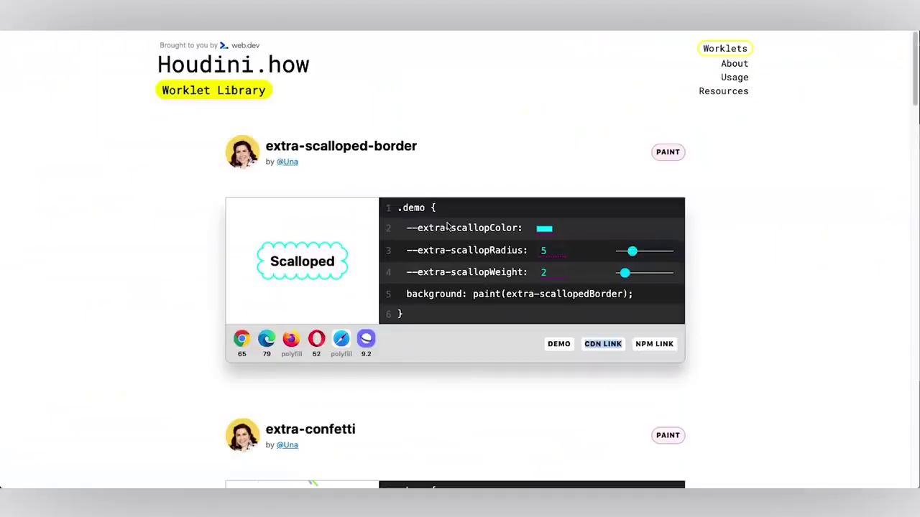
scroll(751, 325, down, 5)
scroll(751, 325, down, 5)
scroll(751, 325, down, 5)
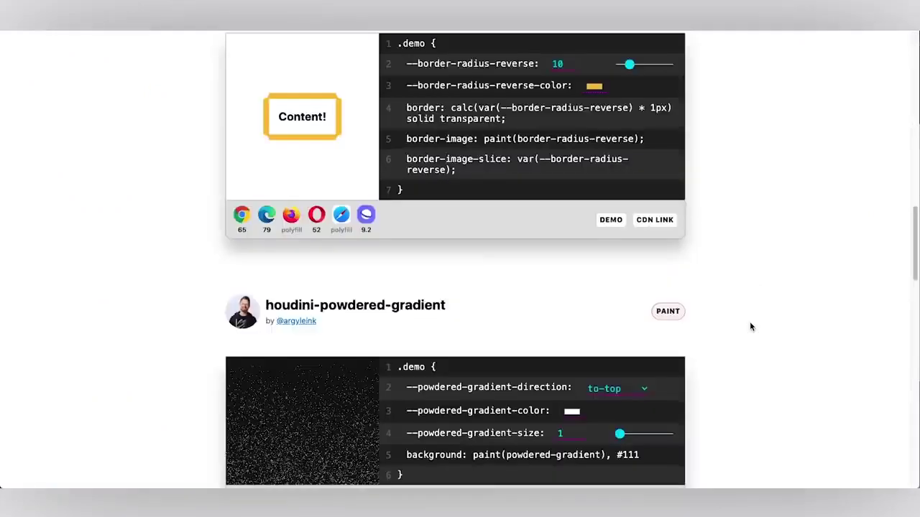
scroll(749, 327, down, 6)
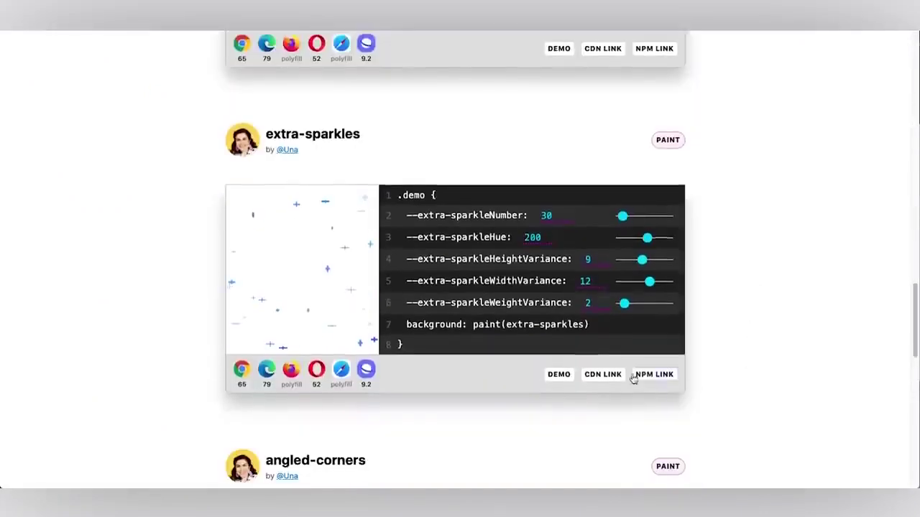
right_click(616, 372)
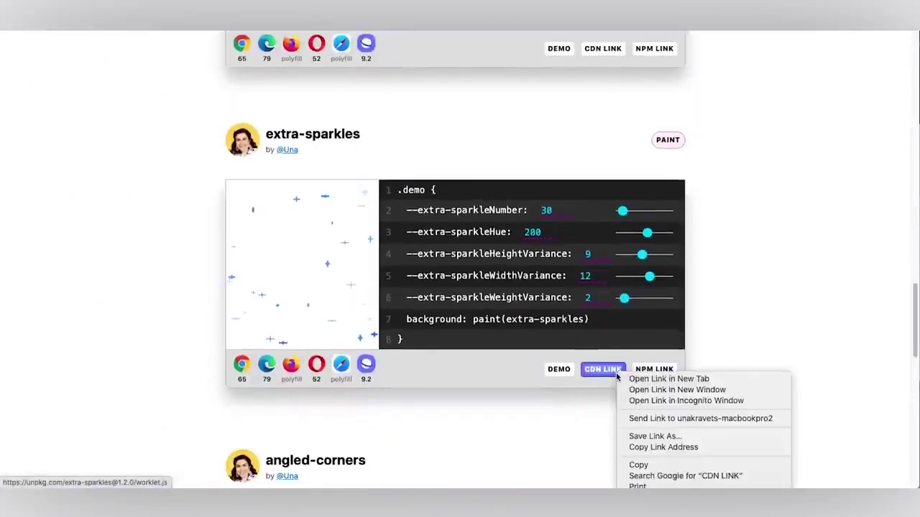
click(683, 447)
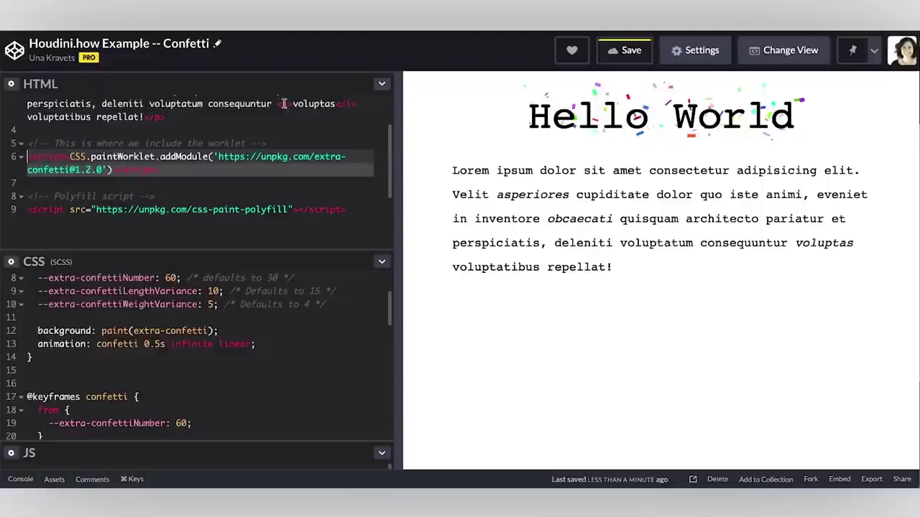
Step: Enlarge the houdini-static-gradient demo to size 17 and copy its package name
click(296, 197)
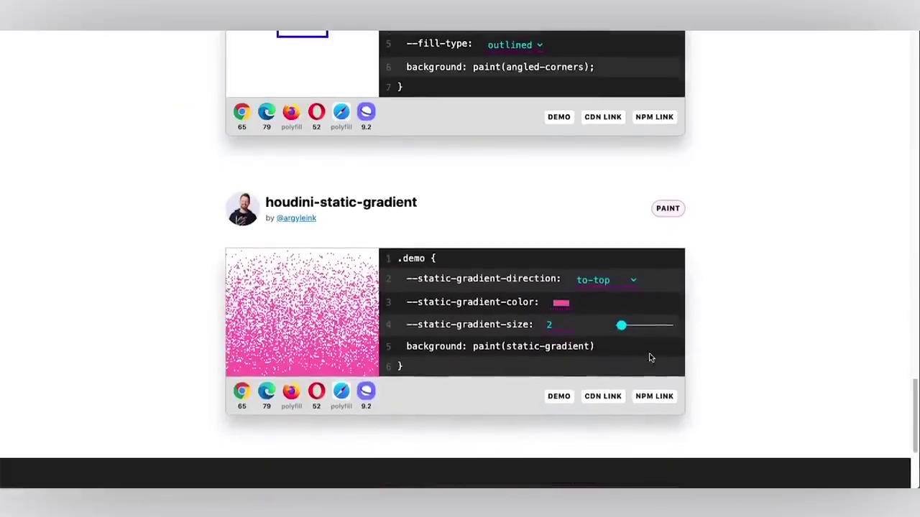
mouse_move(622, 325)
mouse_down()
mouse_move(653, 331)
mouse_move(646, 325)
mouse_up()
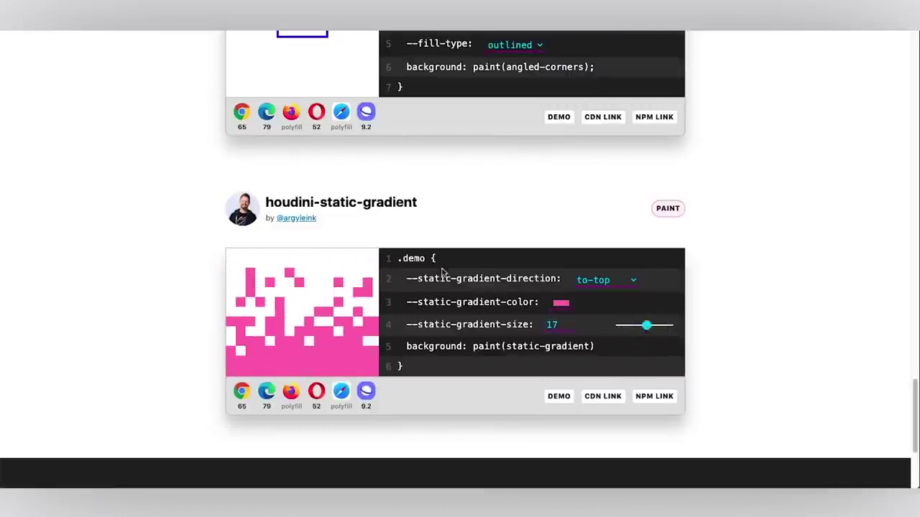
triple_click(345, 203)
right_click(345, 203)
click(366, 225)
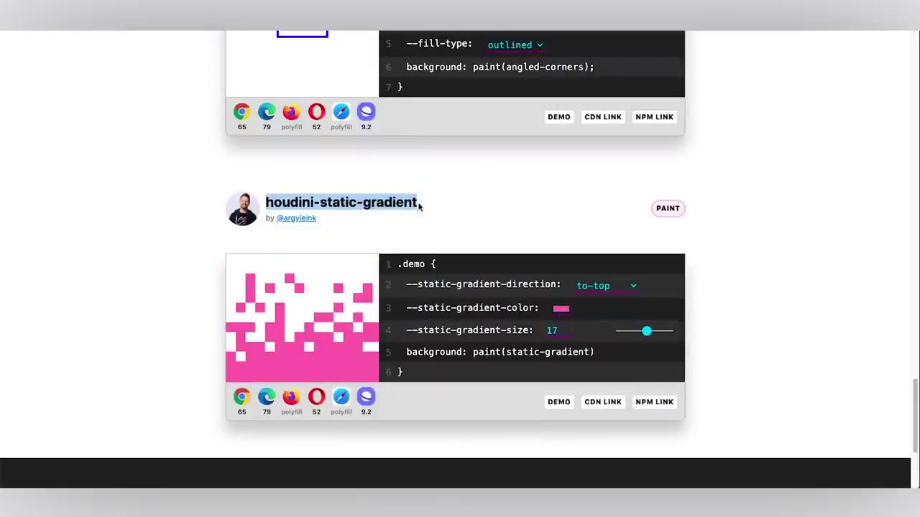
click(420, 206)
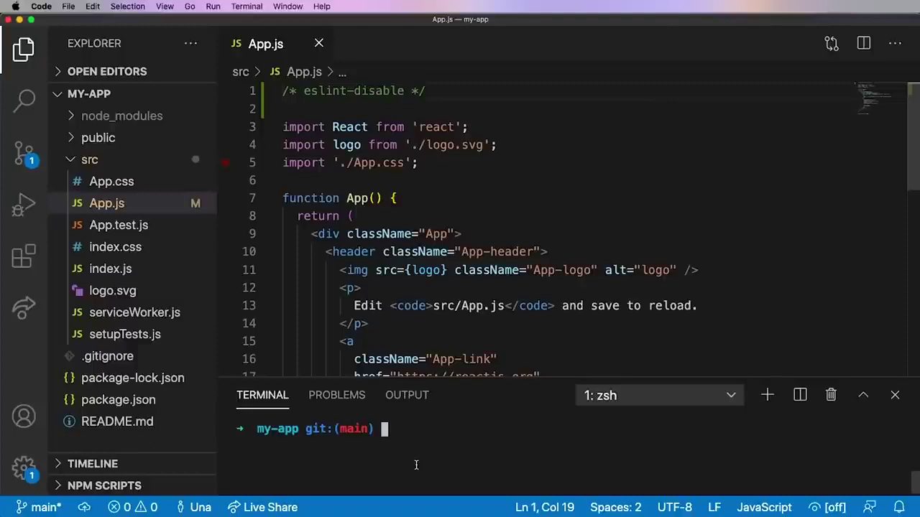
Step: Run 'npm install houdini-static-gradient css-paint-polyfill --save' in my-app and check package.json
text(npm ins)
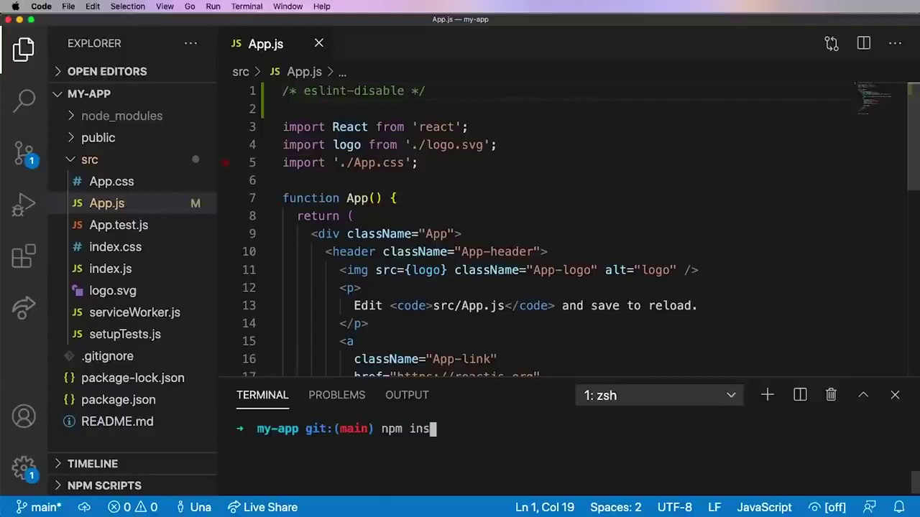
text(tall houdini-static-gradient)
key(Return)
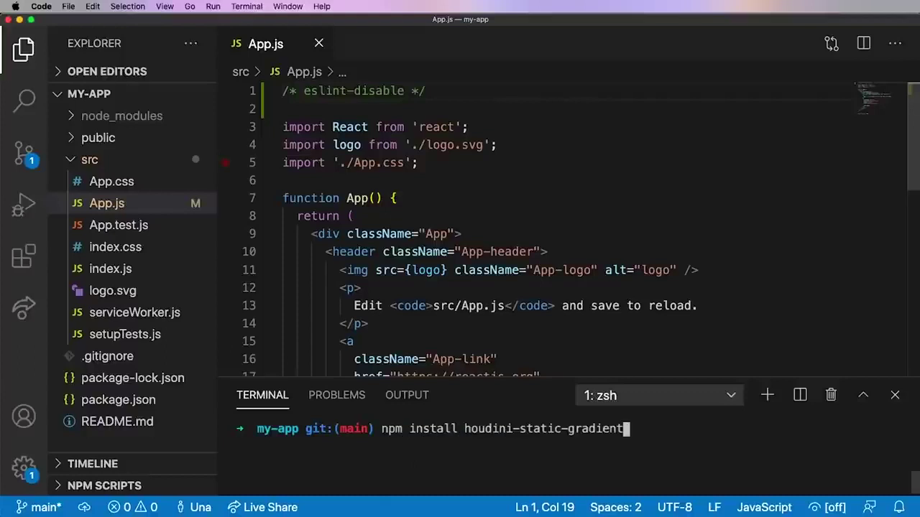
text( css-paint-polyfil)
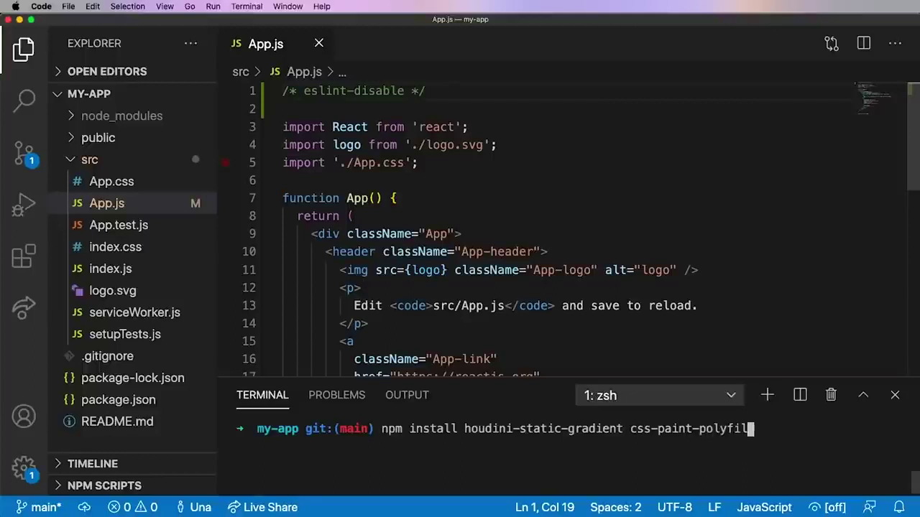
text(l --save)
key(Return)
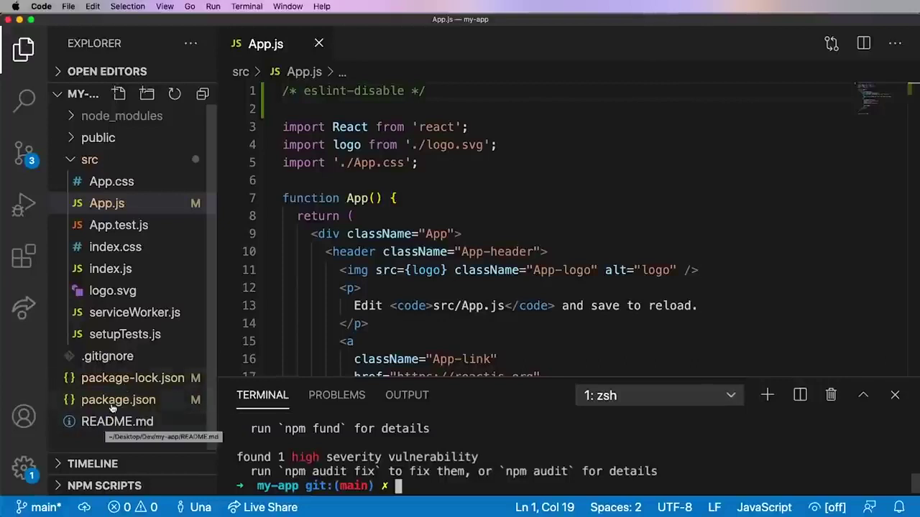
click(117, 399)
Step: Add an import of css-paint-polyfill below the App.css import in App.js
key(Right)
drag(595, 205, 312, 184)
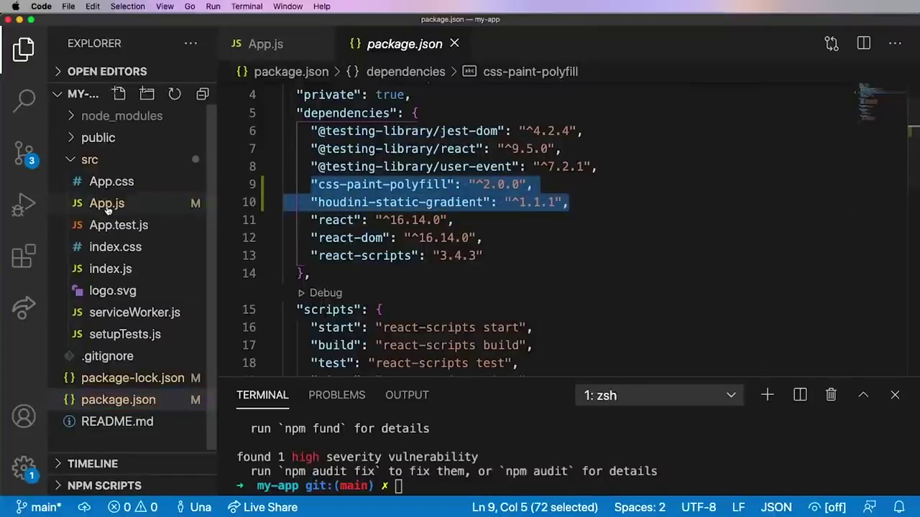
click(106, 203)
click(452, 168)
key(Return)
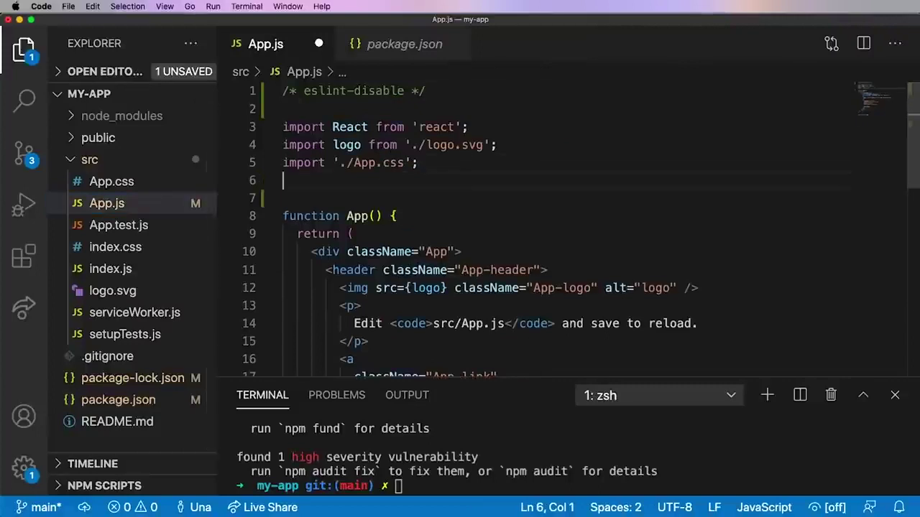
text(import 'css)
key(Return)
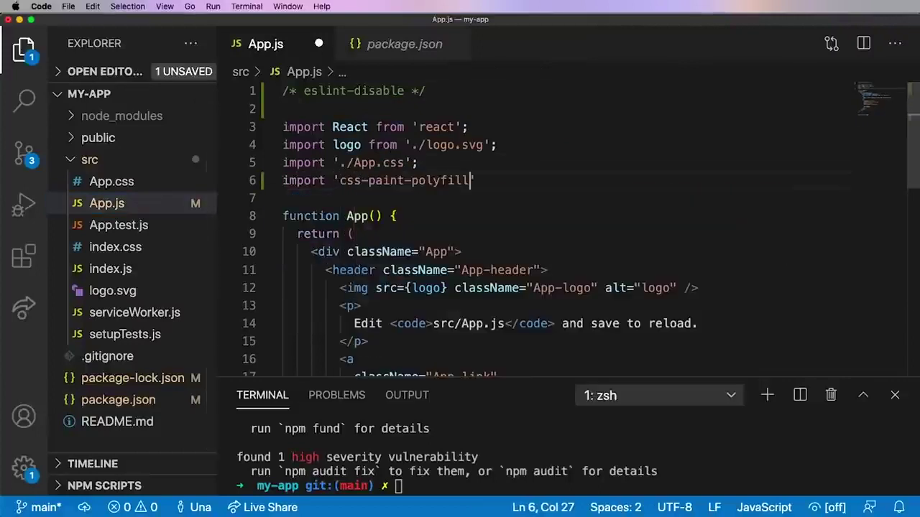
key(Right)
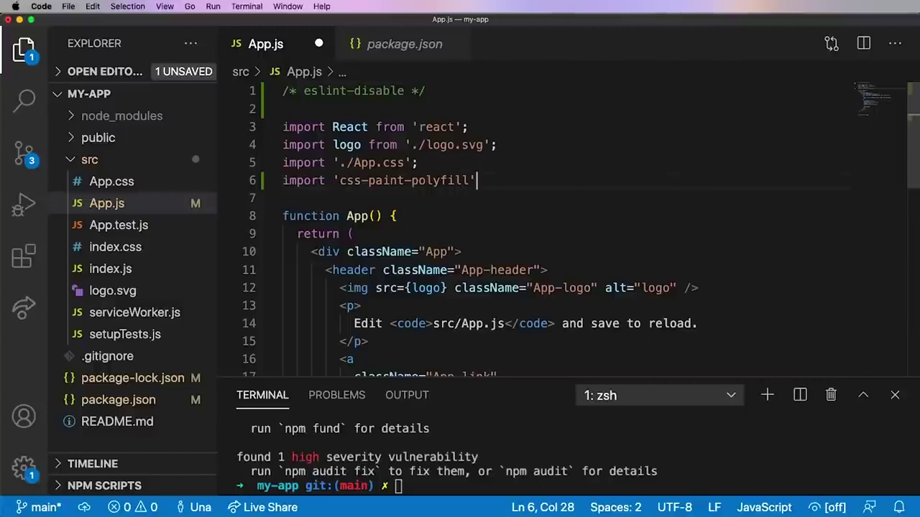
key(Return)
Step: Import workletURL from 'file-loader!houdini-static-gradient', register it with CSS.paintWorklet.addModule(workletURL), and save
text(import )
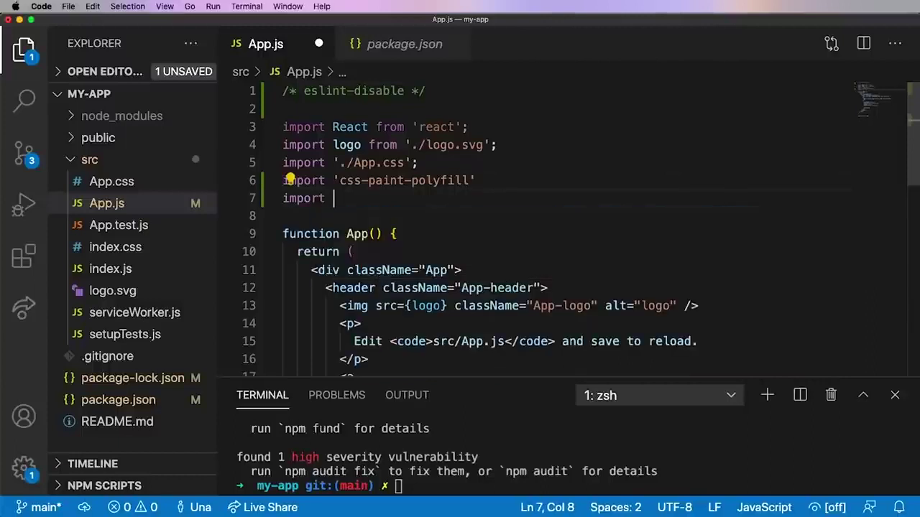
text(workletURL f)
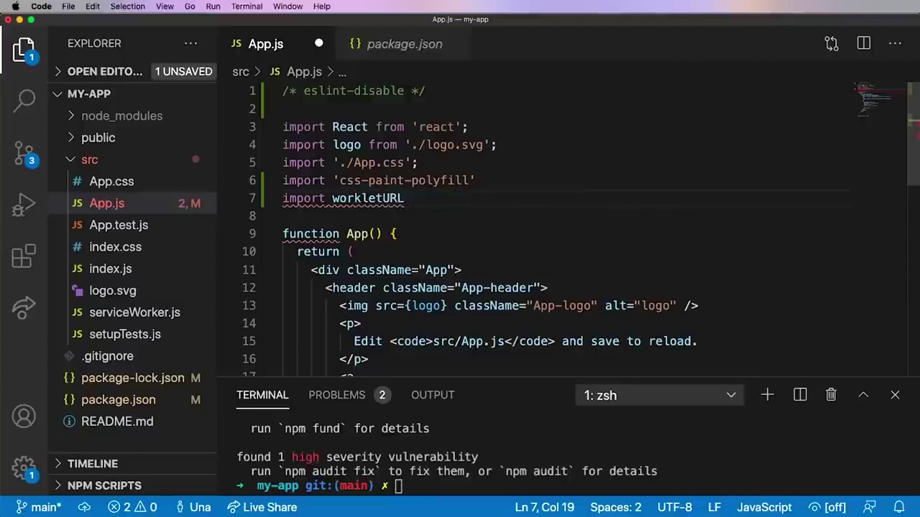
text(rom 'f)
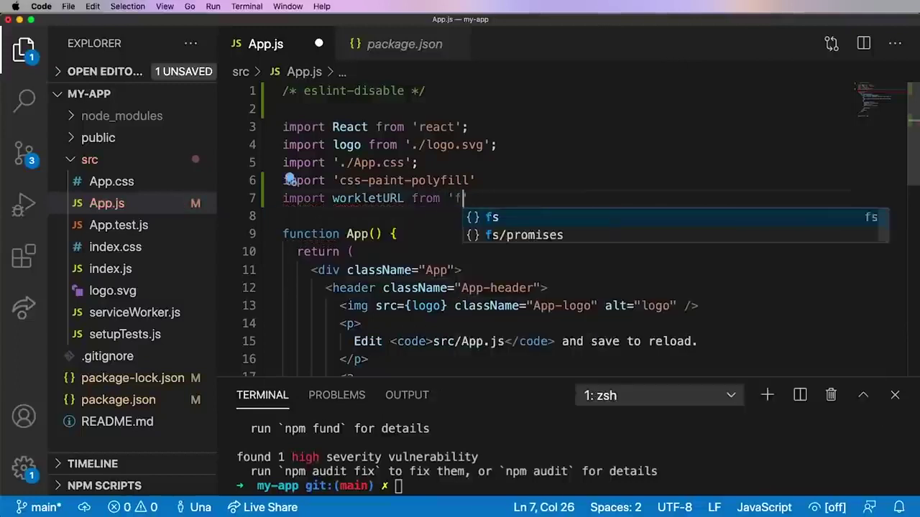
text(ile-loade)
text(r!hou)
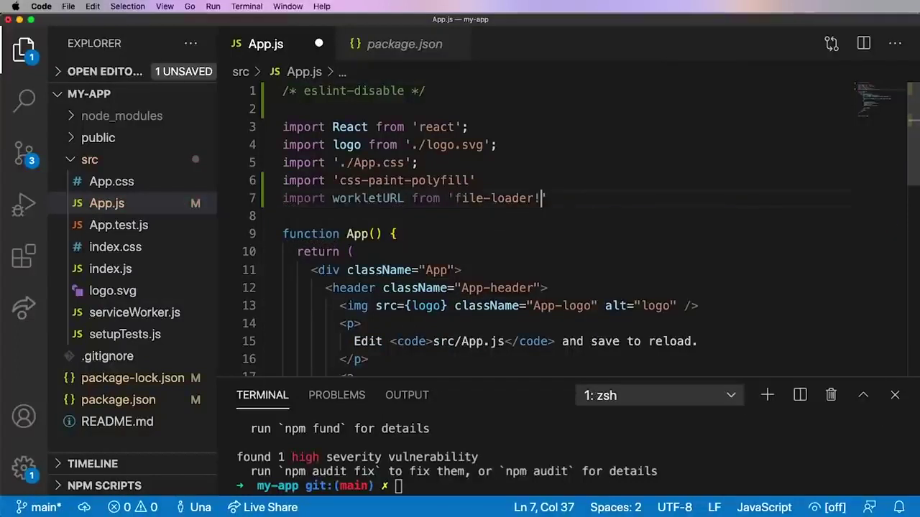
text(dini-static-gra)
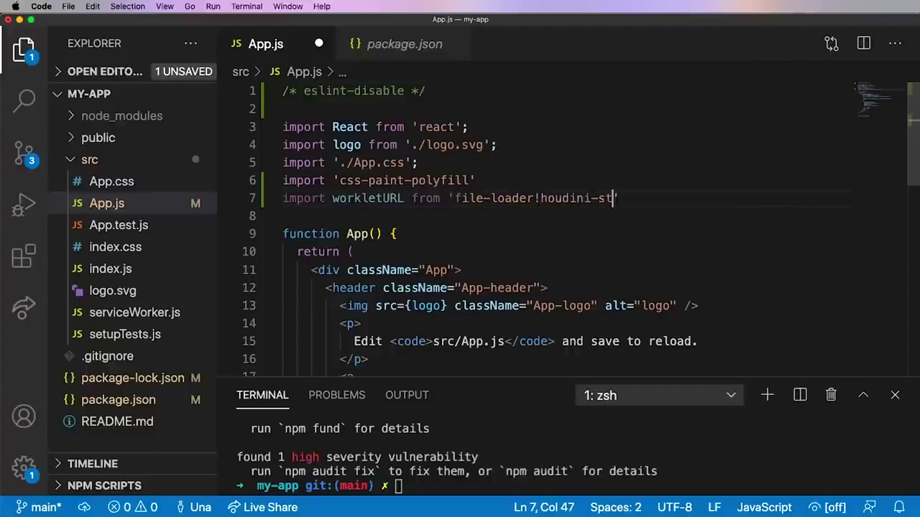
text(dien)
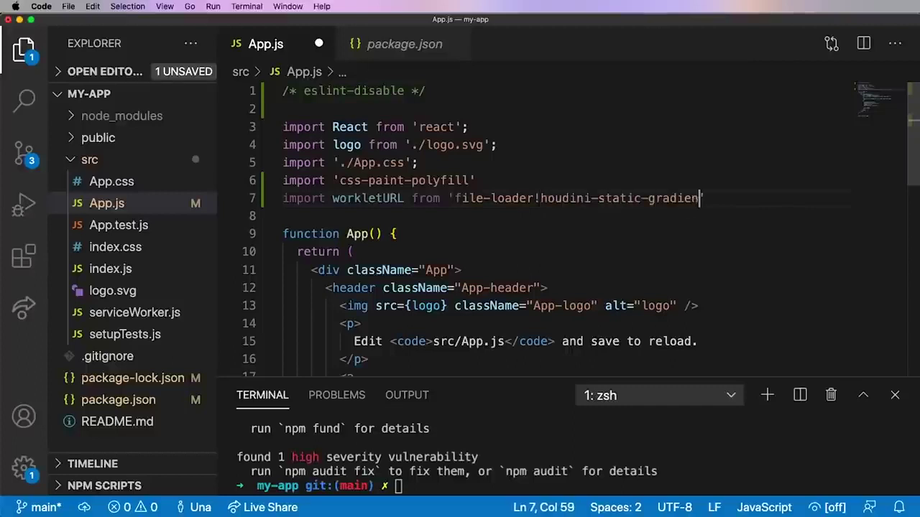
text(t')
key(Return)
key(Return)
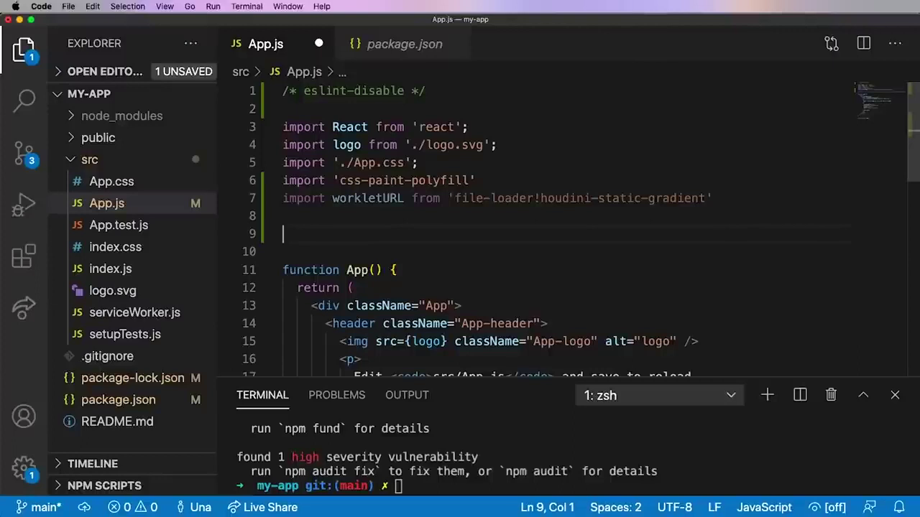
text(CSS.)
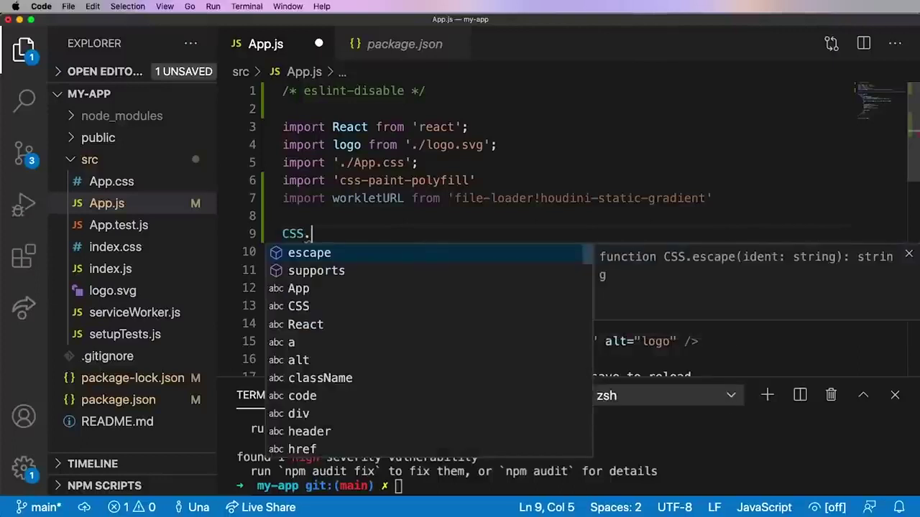
text(paintWor)
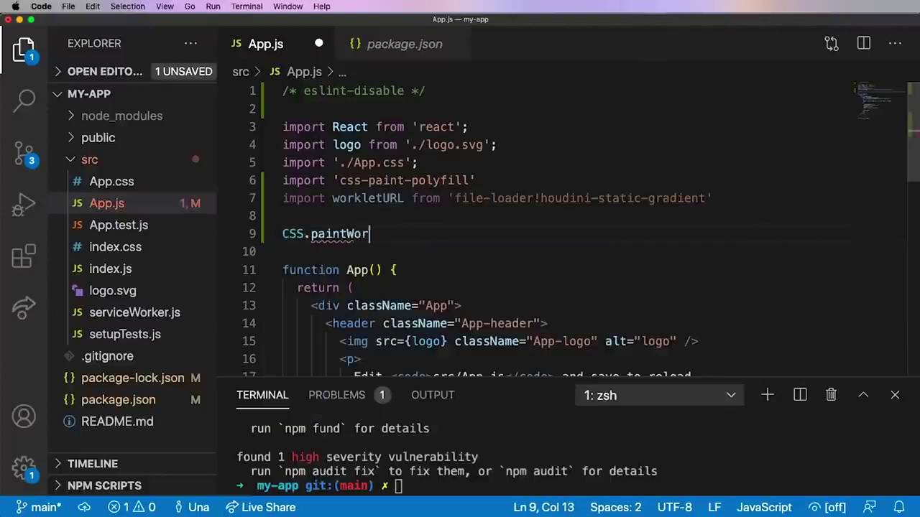
text(klet.addModule)
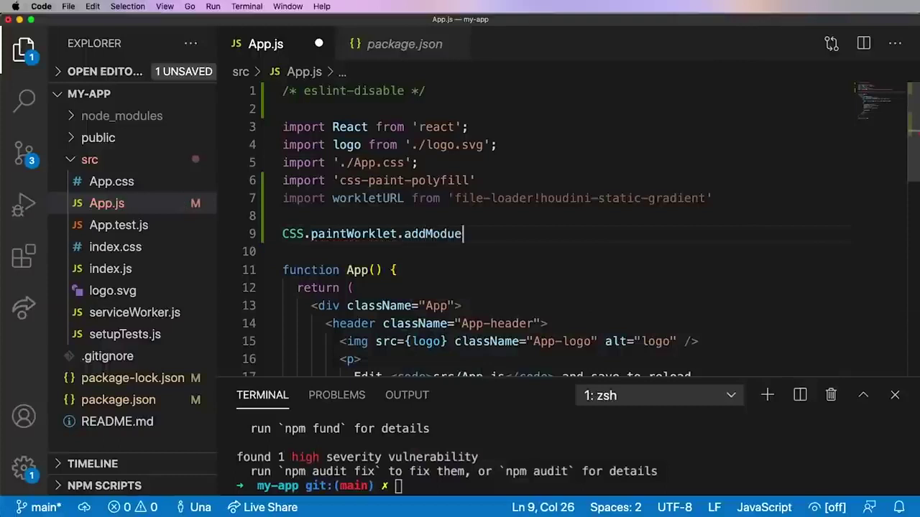
text((work)
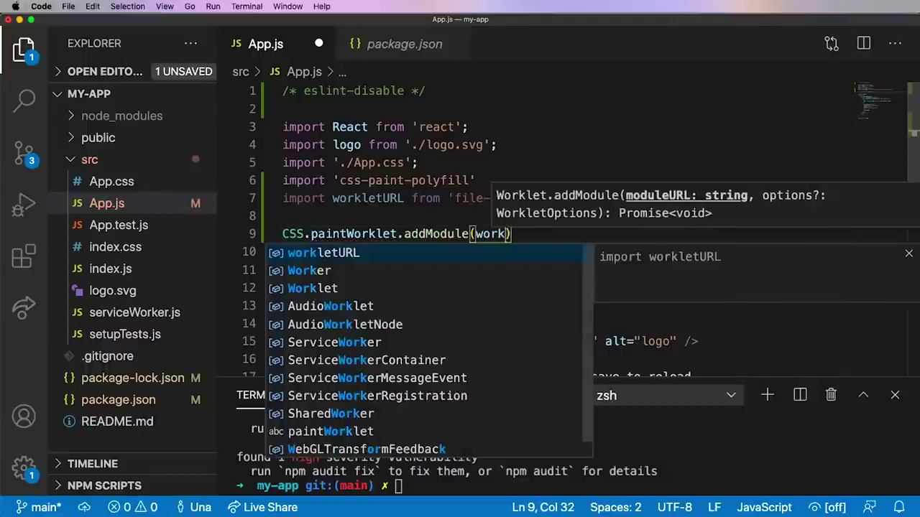
key(Return)
key(super+s)
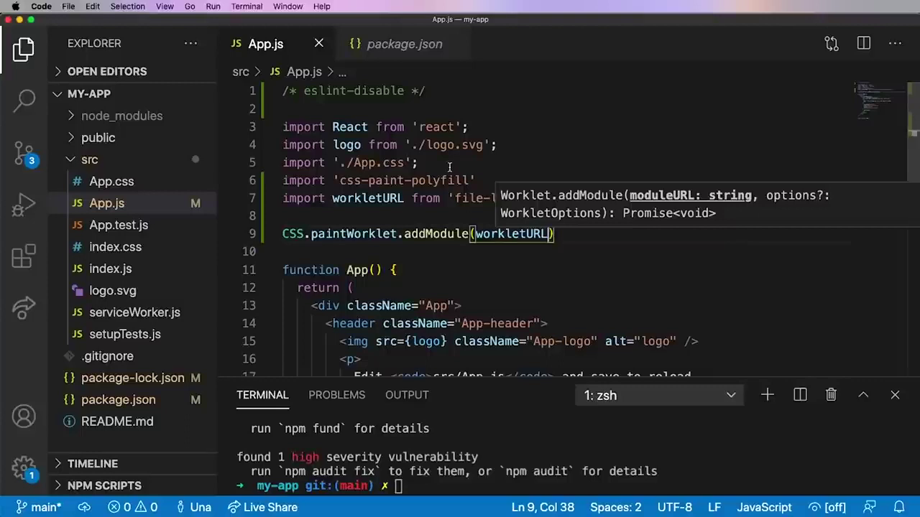
Step: Launch the React development server with npm start in the integrated terminal
key(ctrl+grave)
text(npm)
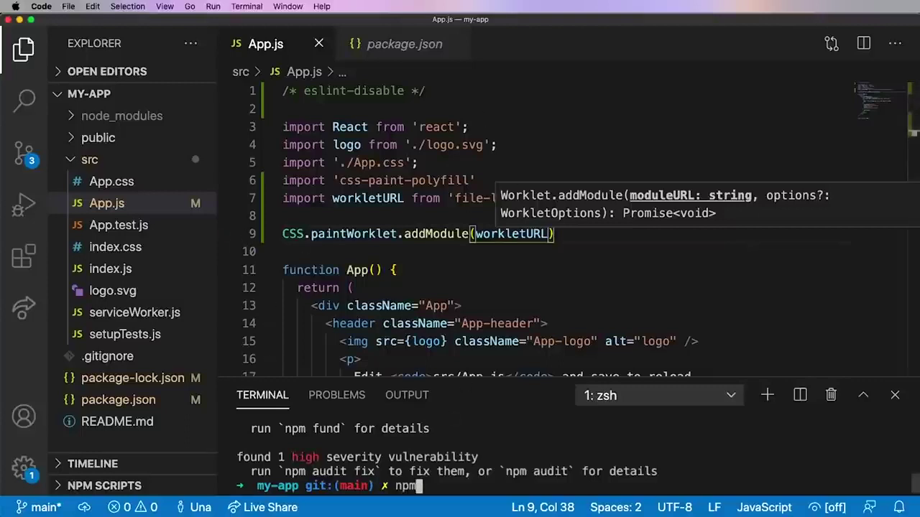
text(tart)
key(Return)
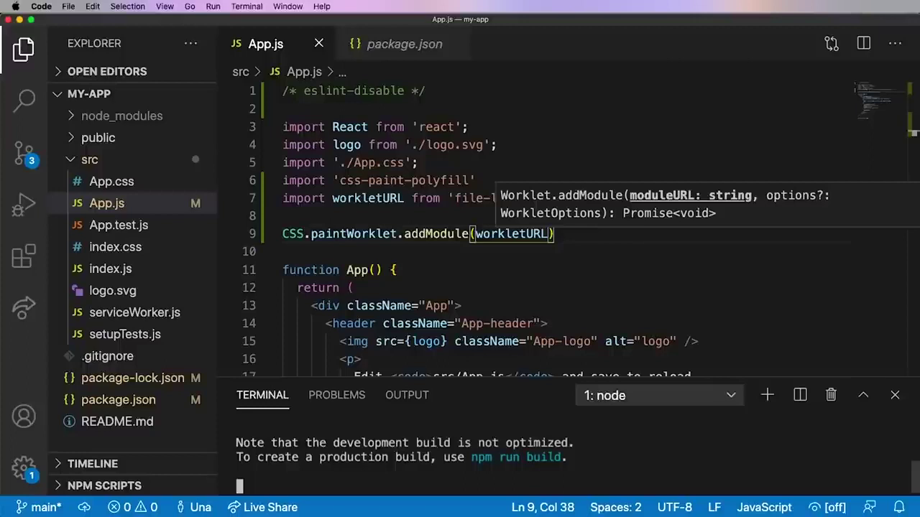
click(115, 185)
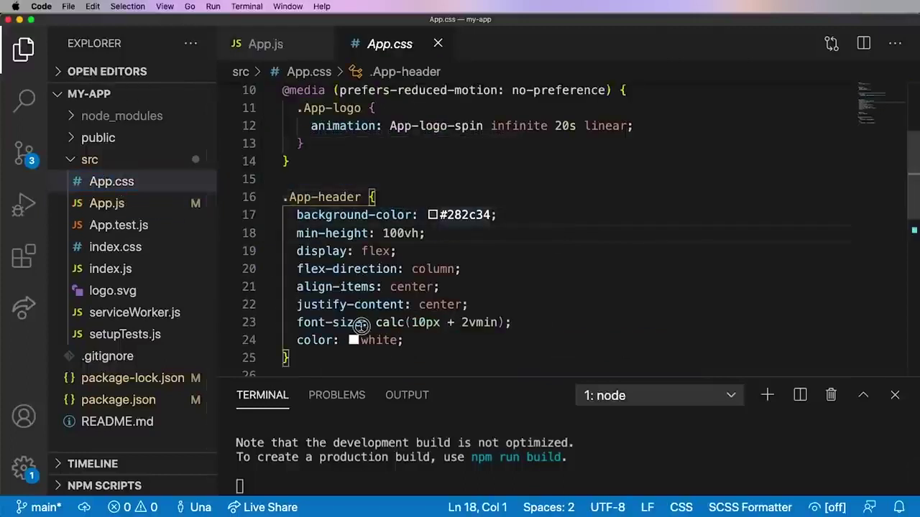
Step: Change .App-header's background-color to background: paint(static-gradient), #282c34
drag(313, 357, 275, 196)
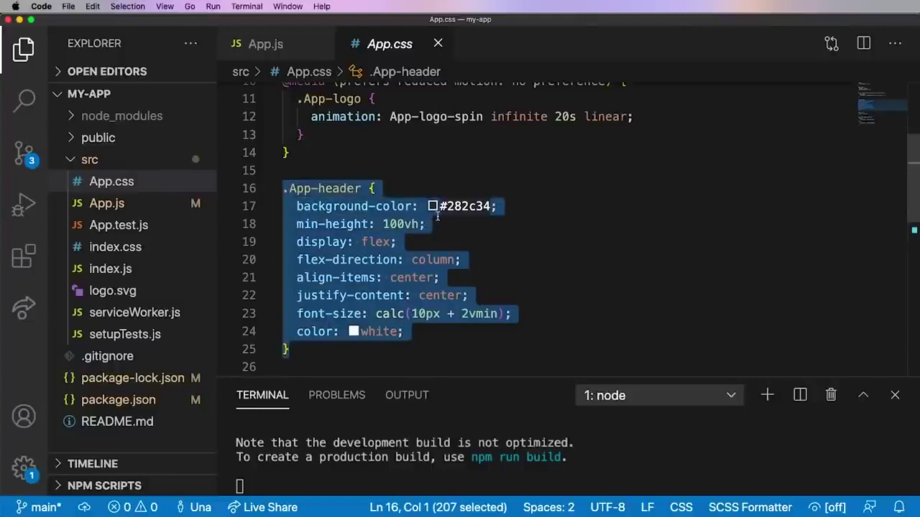
click(436, 208)
drag(276, 17, 782, 338)
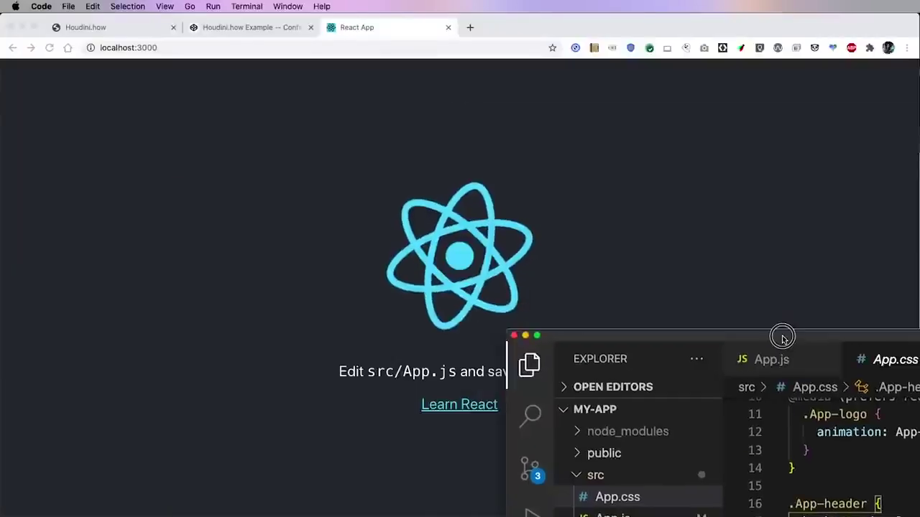
double_click(783, 338)
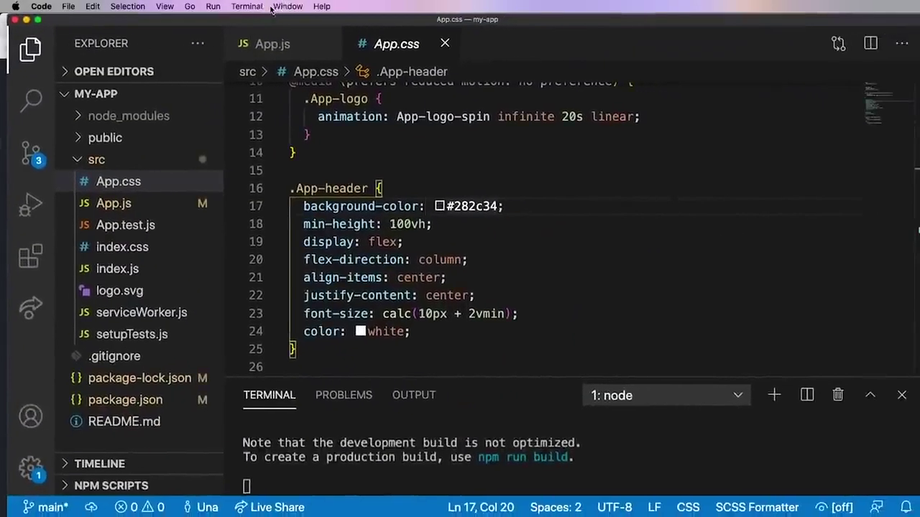
click(378, 22)
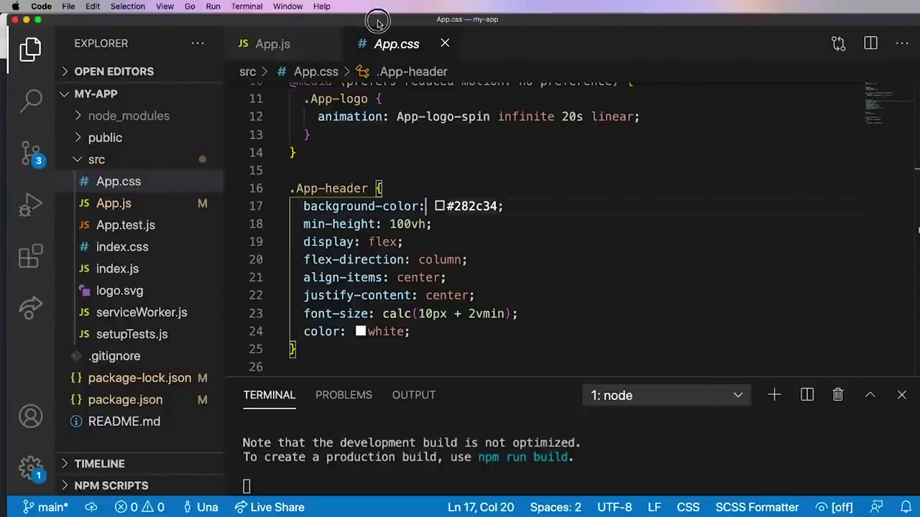
drag(378, 22, 371, 22)
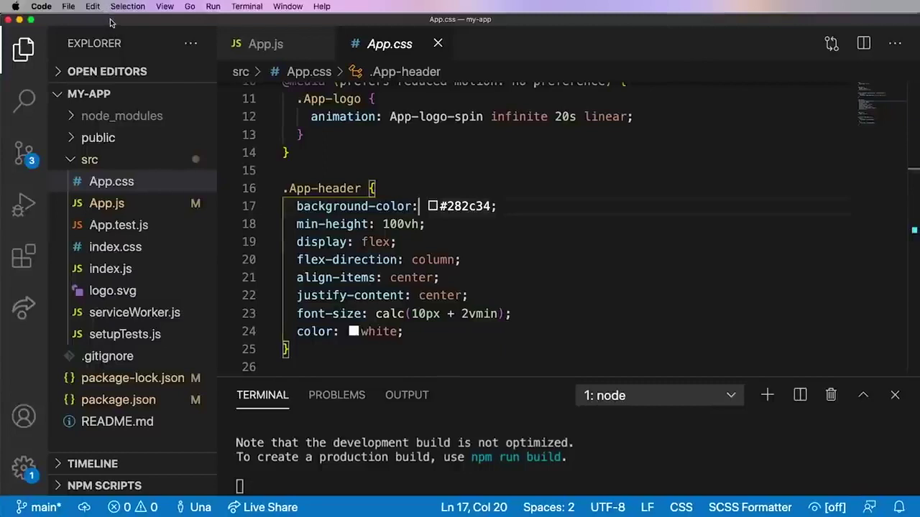
text(p )
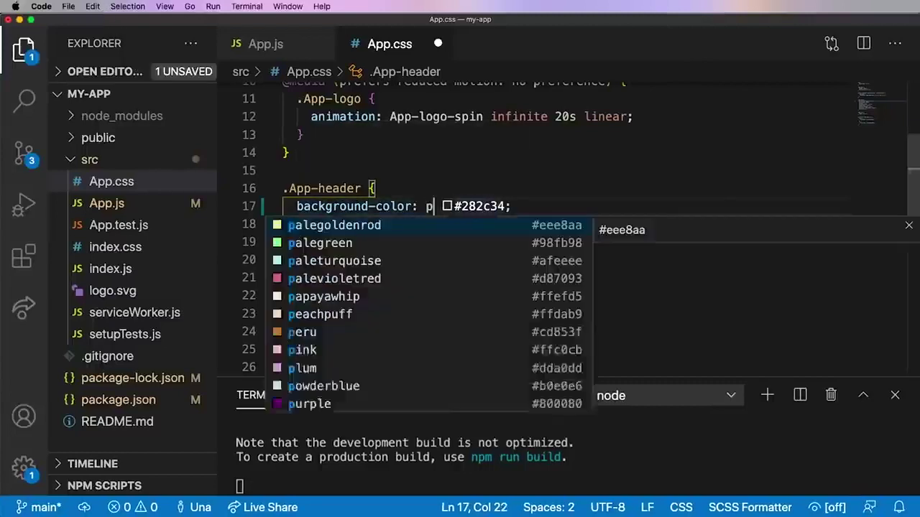
text(aint(stat)
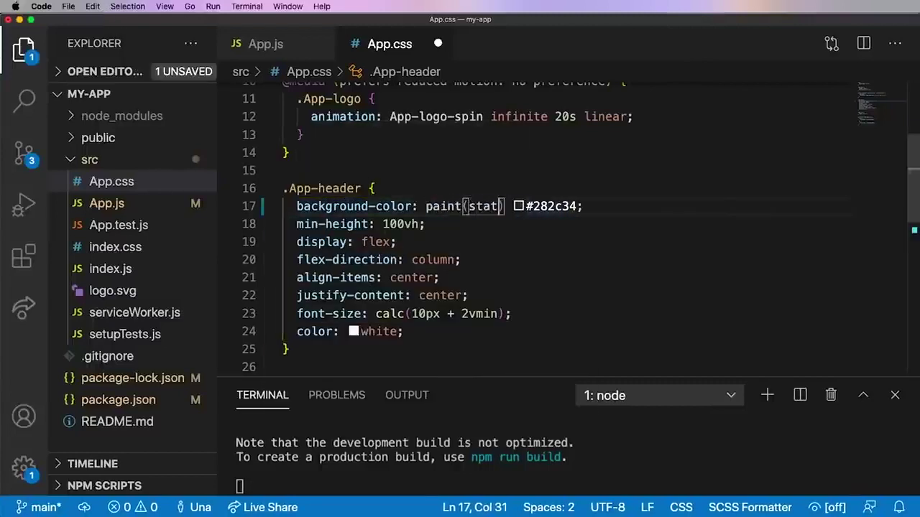
text(ic-grad)
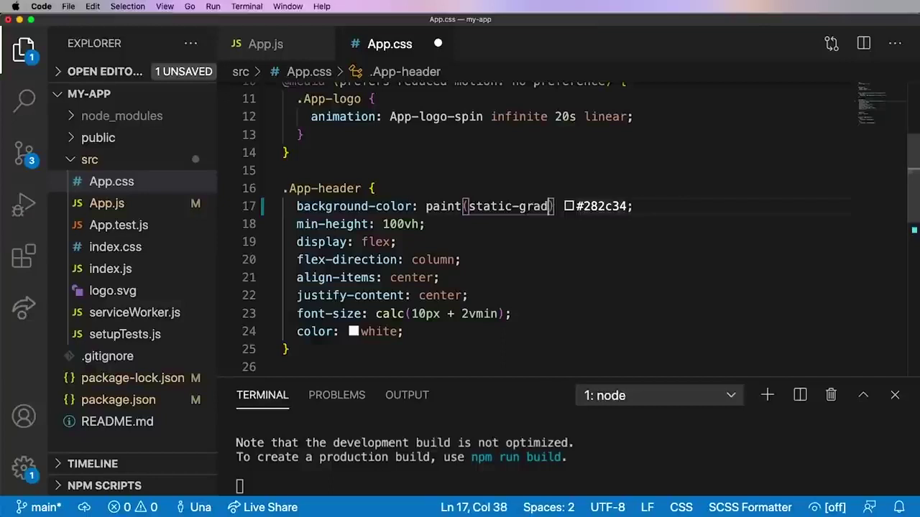
text(ient),)
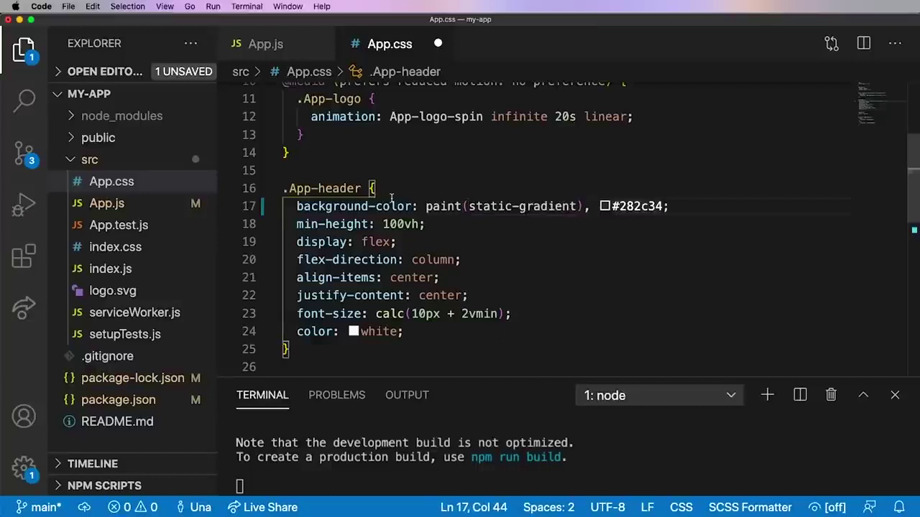
drag(415, 214, 369, 209)
key(BackSpace)
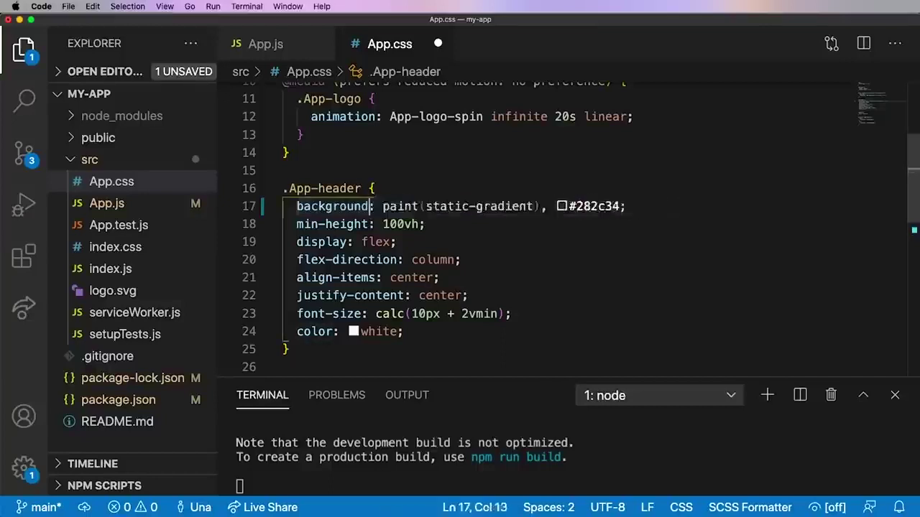
Step: Add --static-gradient-size: 10; above the background line and save App.css
key(ctrl+space)
key(Escape)
key(super+shift+Return)
text(stat)
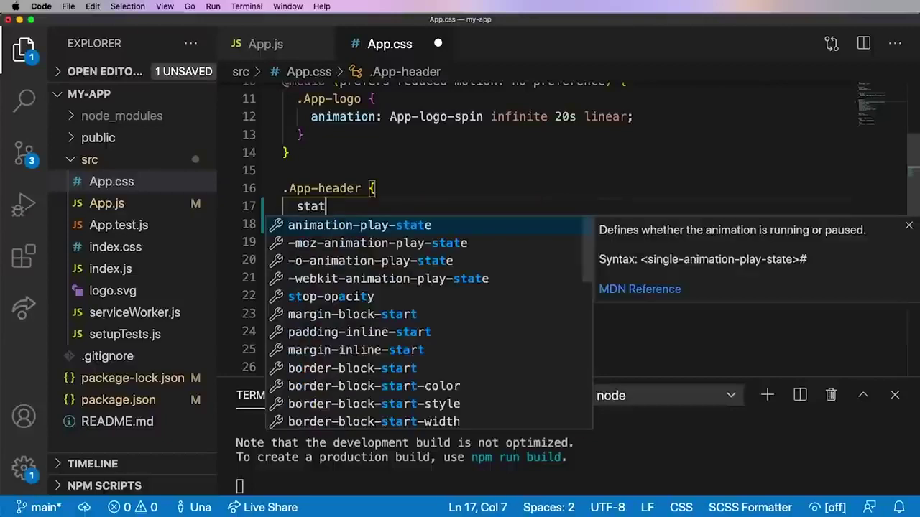
text(ic)
key(alt+Left)
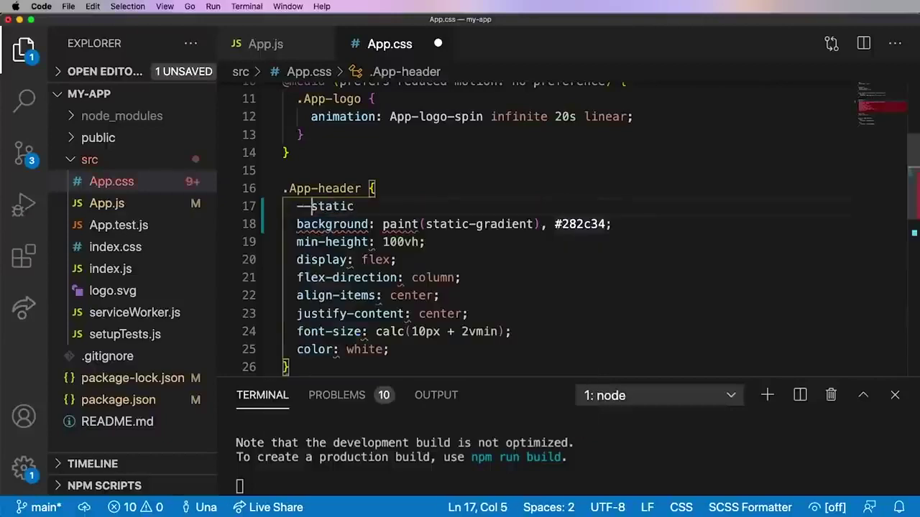
text(--)
key(End)
text(-gradi)
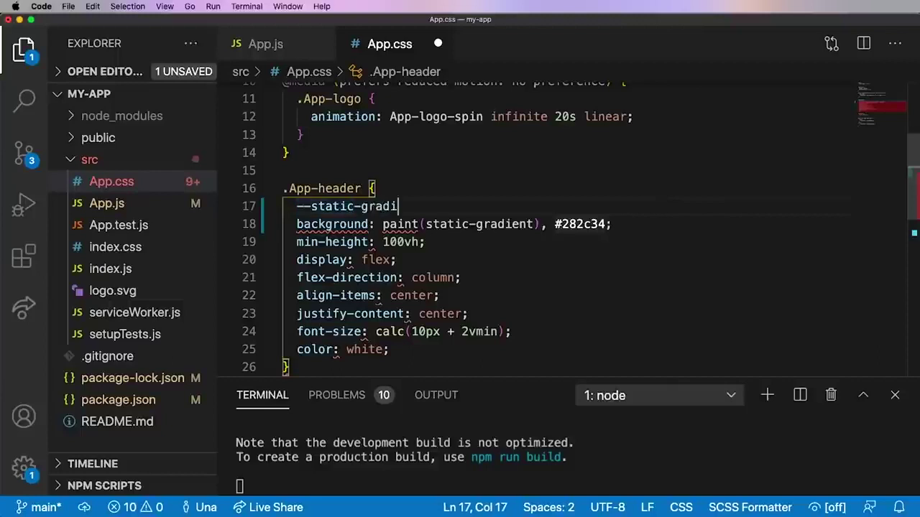
text(ent-siz)
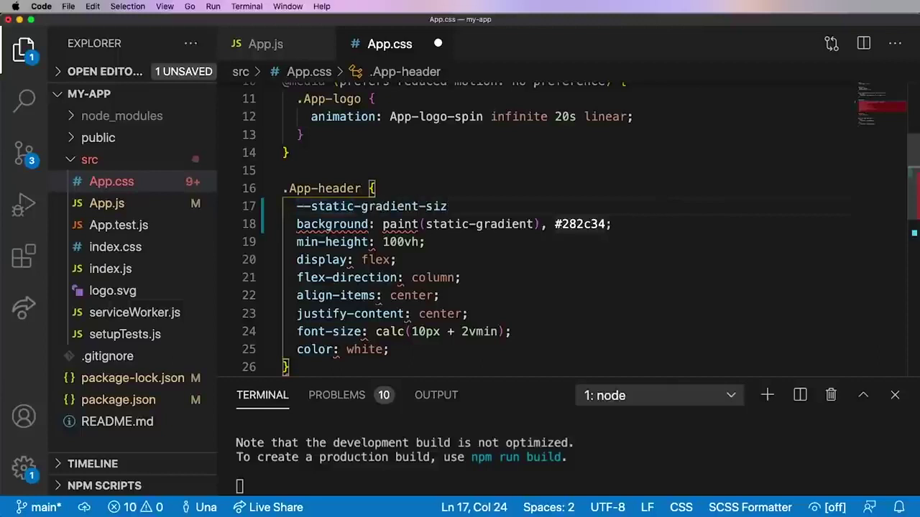
text(e: 10)
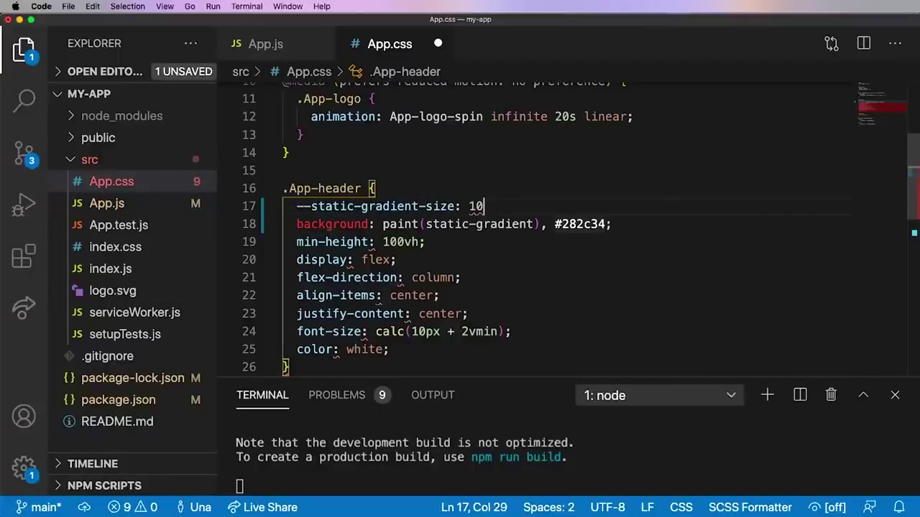
text(;)
key(ctrl+s)
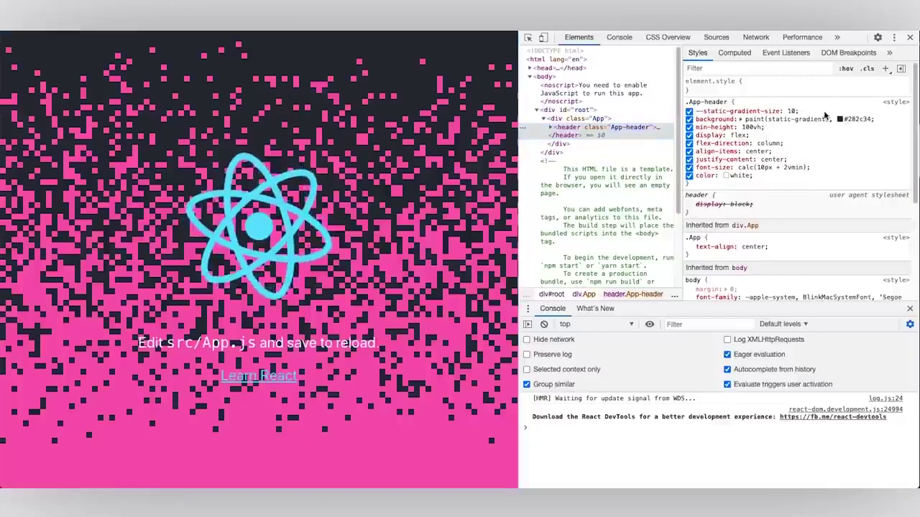
Step: Add --static-gradient-color to .App-header in DevTools, trying red before settling on #625d79
click(825, 115)
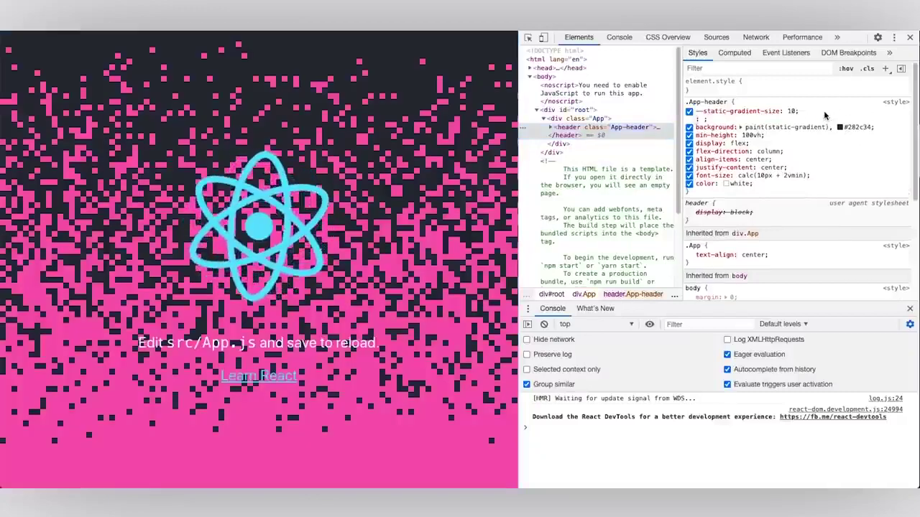
text(--static)
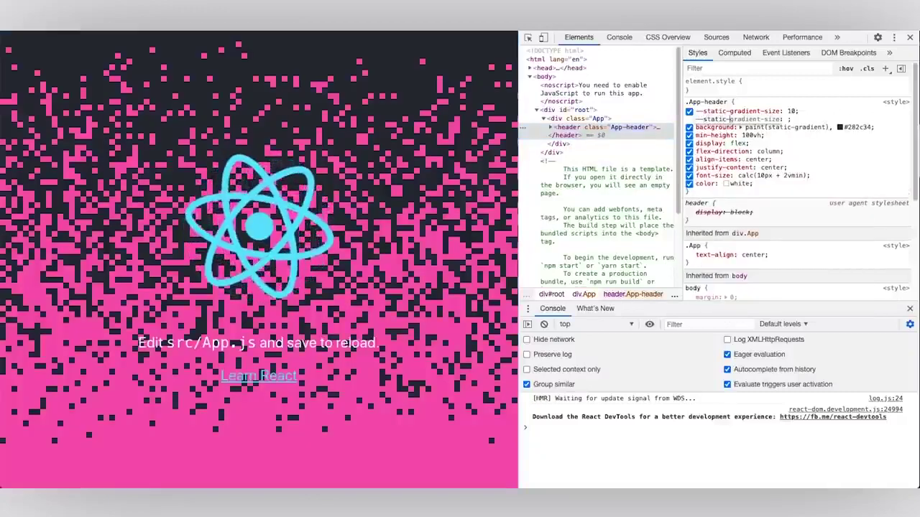
text(-gradient-color: r;)
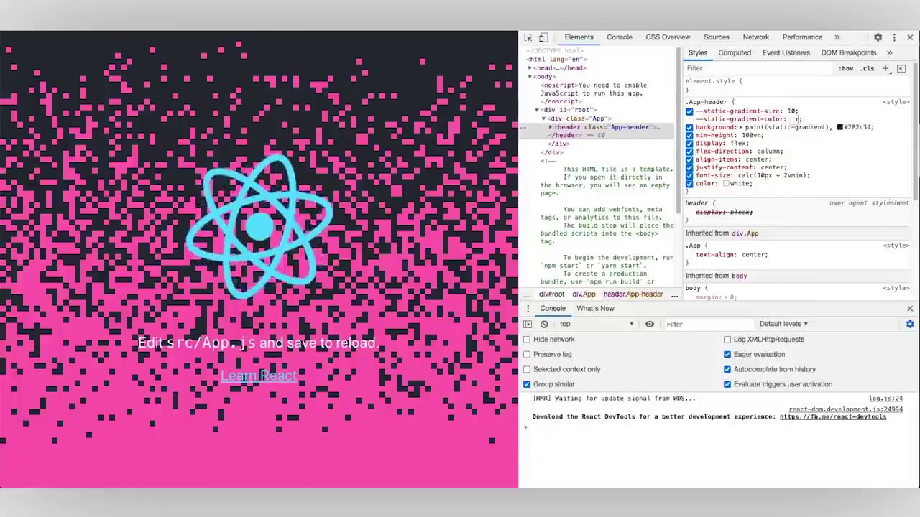
key(Tab)
click(794, 119)
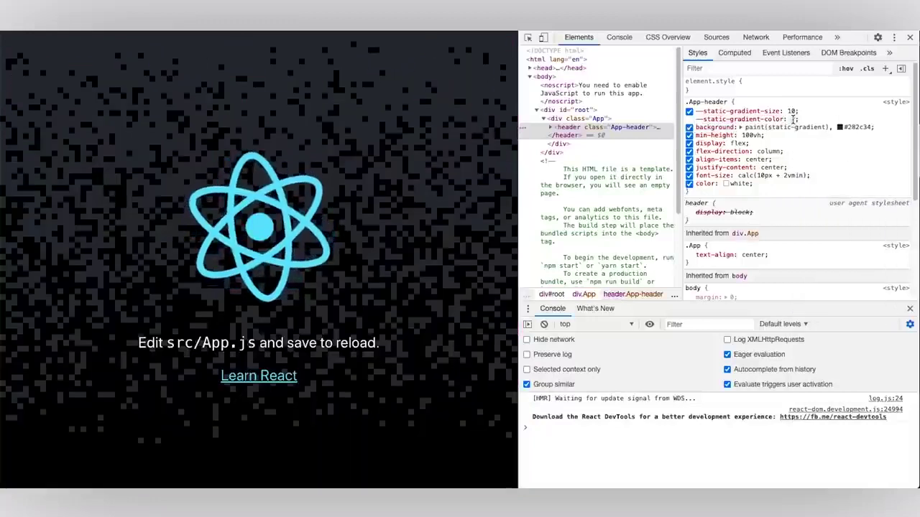
text(re)
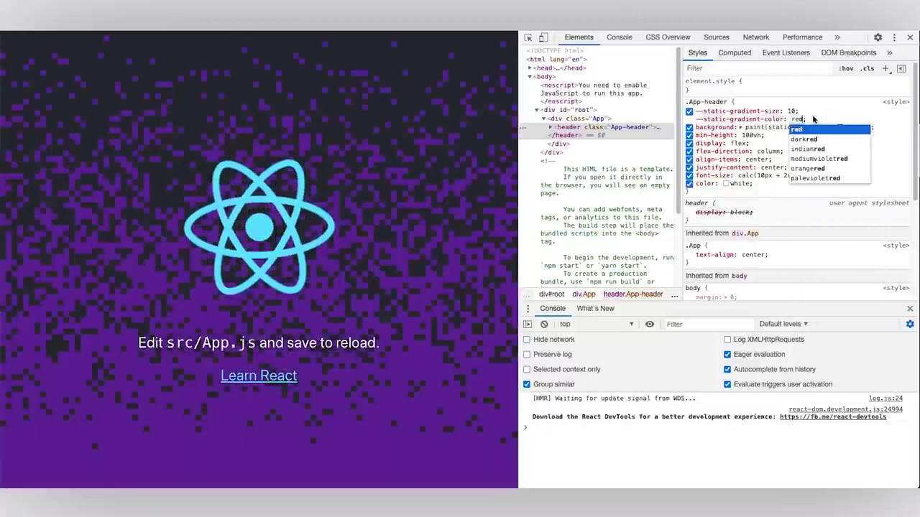
text(d)
key(Return)
click(794, 120)
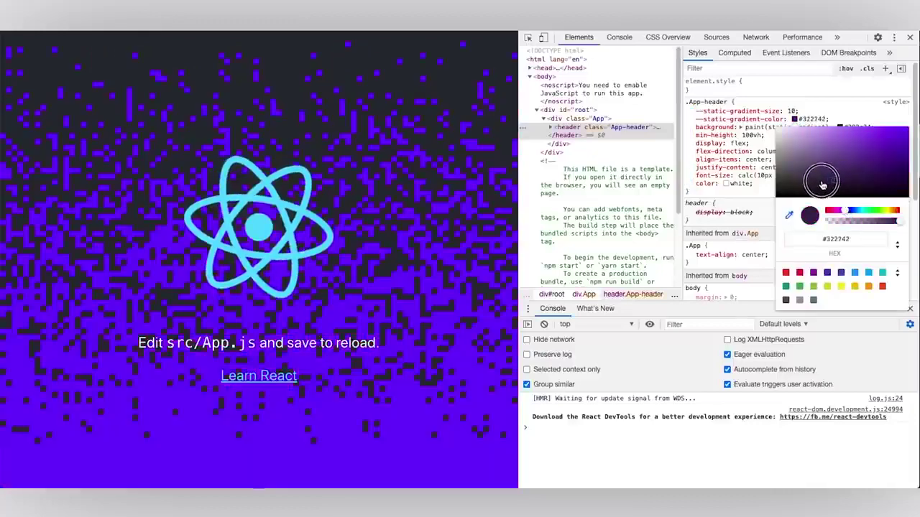
drag(822, 184, 821, 181)
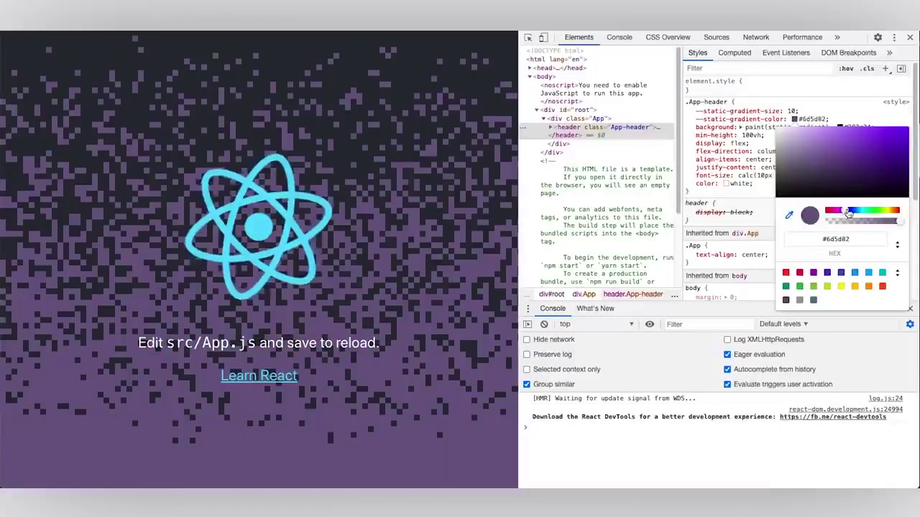
drag(813, 163, 805, 167)
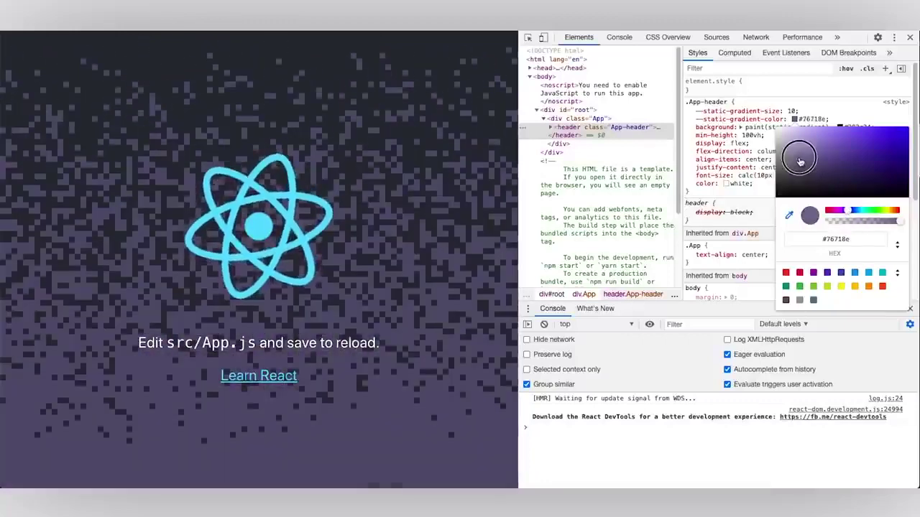
drag(805, 166, 806, 164)
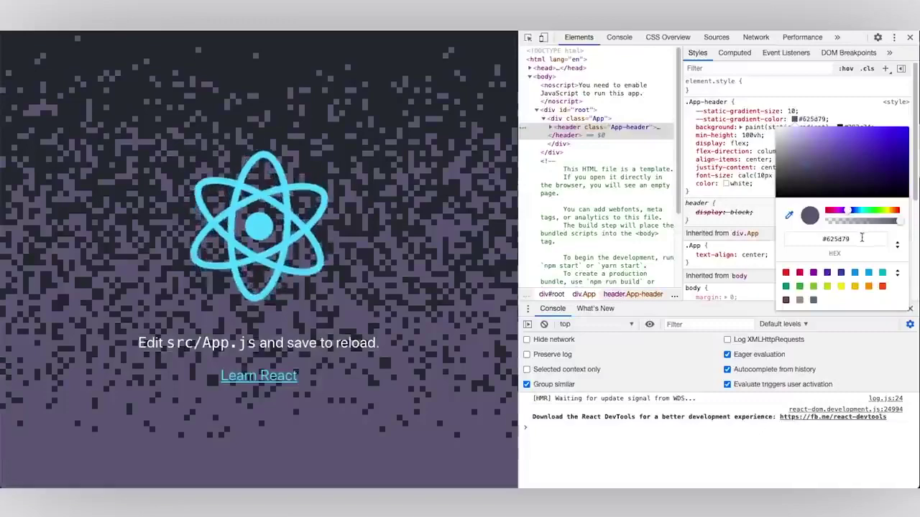
click(799, 232)
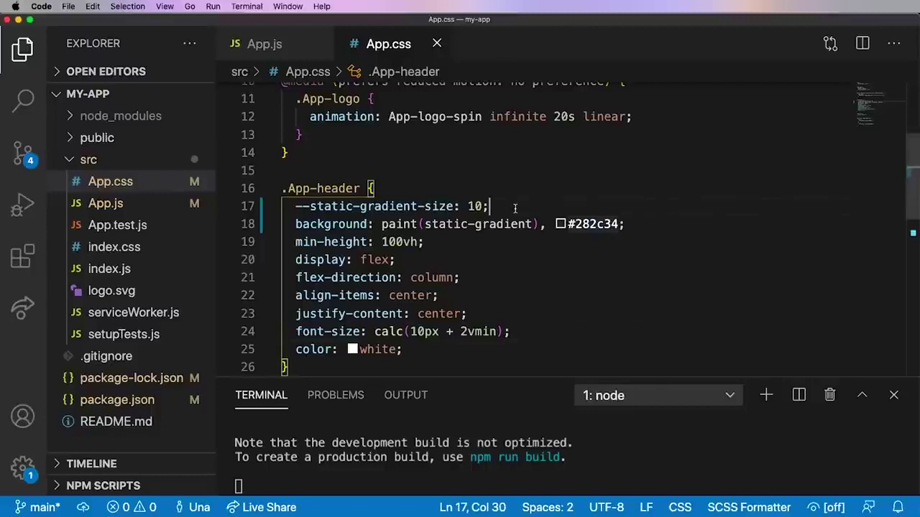
Step: Duplicate the gradient size line as --static-gradient-color #625d79 and save App.css
key(alt+shift+Down)
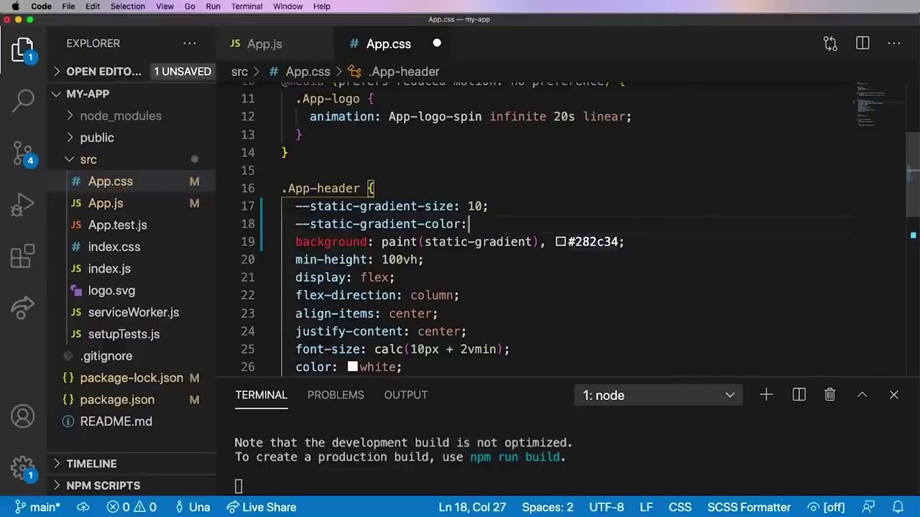
key(super+s)
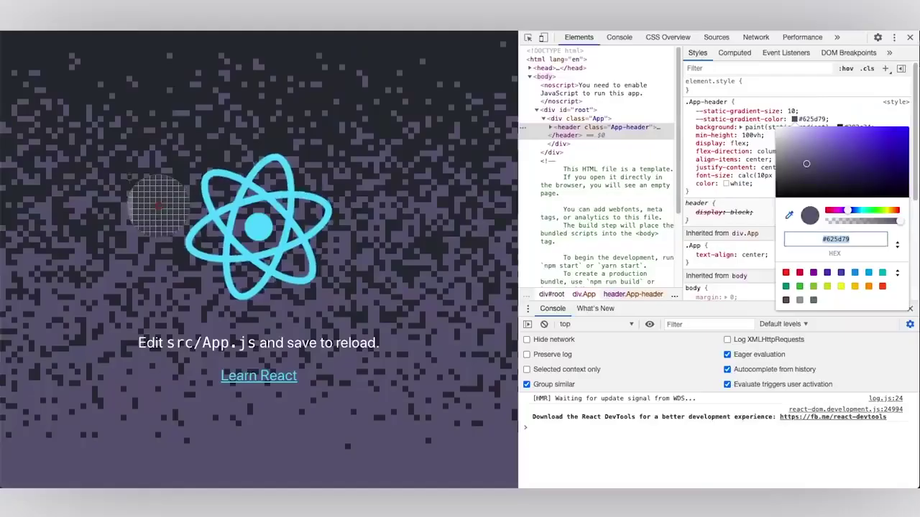
click(910, 37)
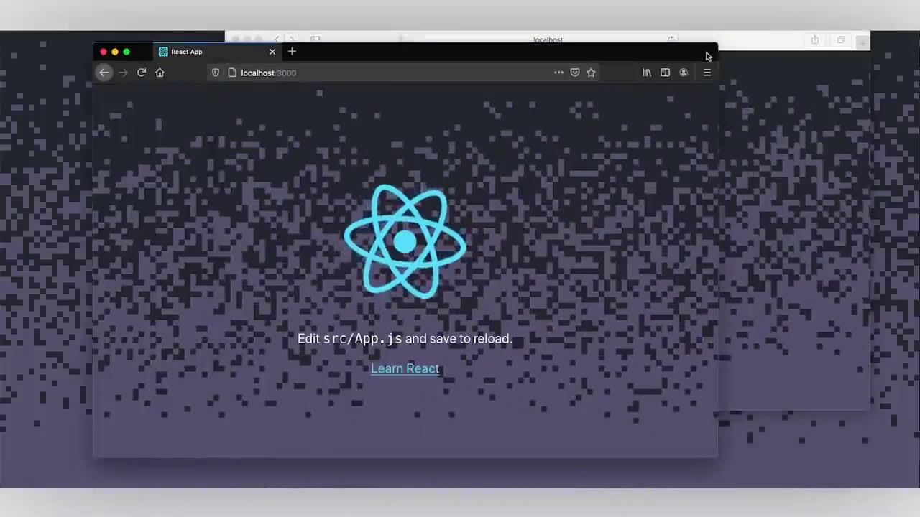
Step: Move the Firefox window aside to compare the app with Safari
drag(707, 57, 634, 66)
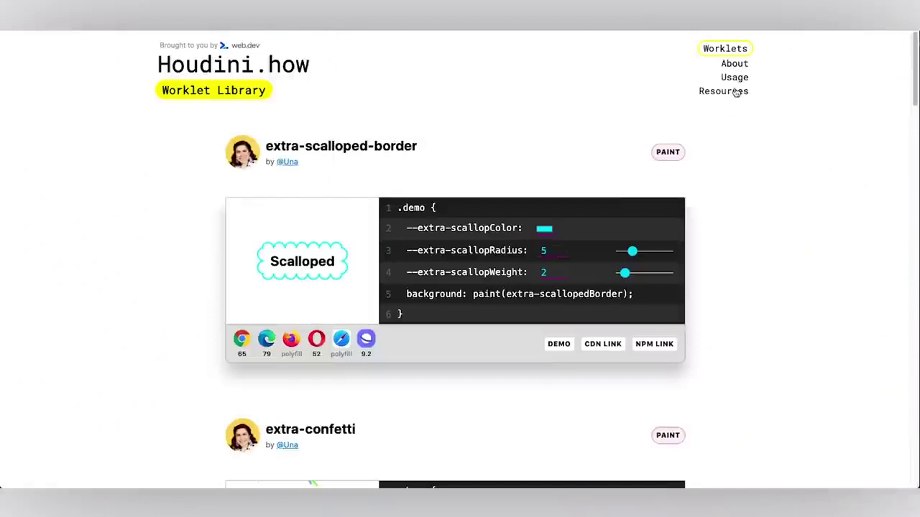
Step: Browse the Houdini.how Links & Resources cards, then scroll back to the top
click(726, 92)
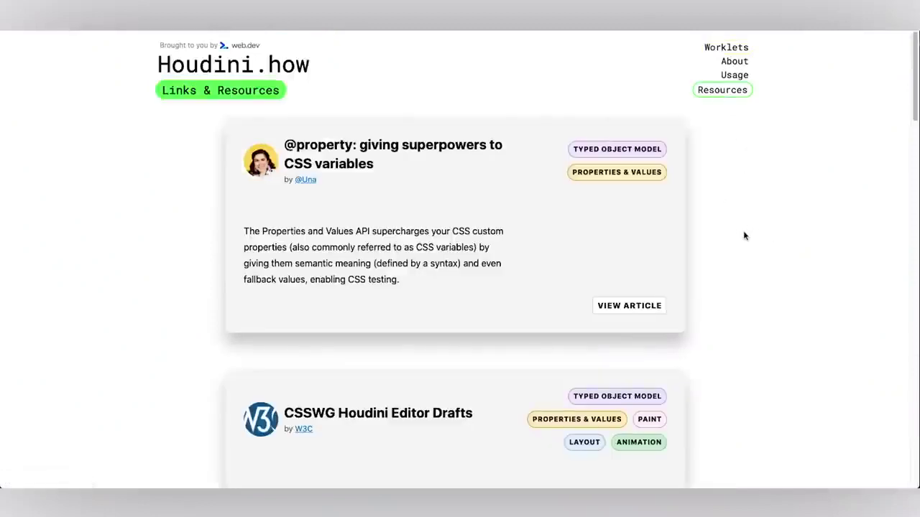
scroll(757, 236, down, 3)
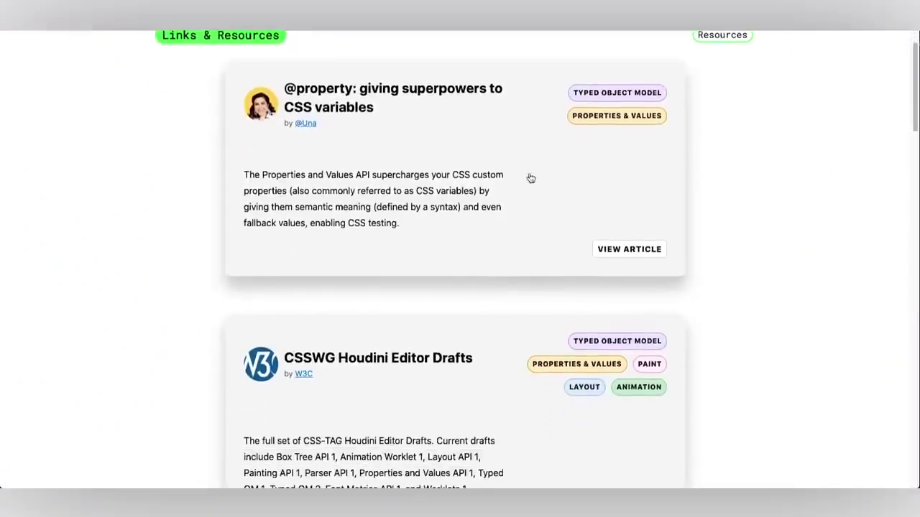
scroll(515, 178, down, 4)
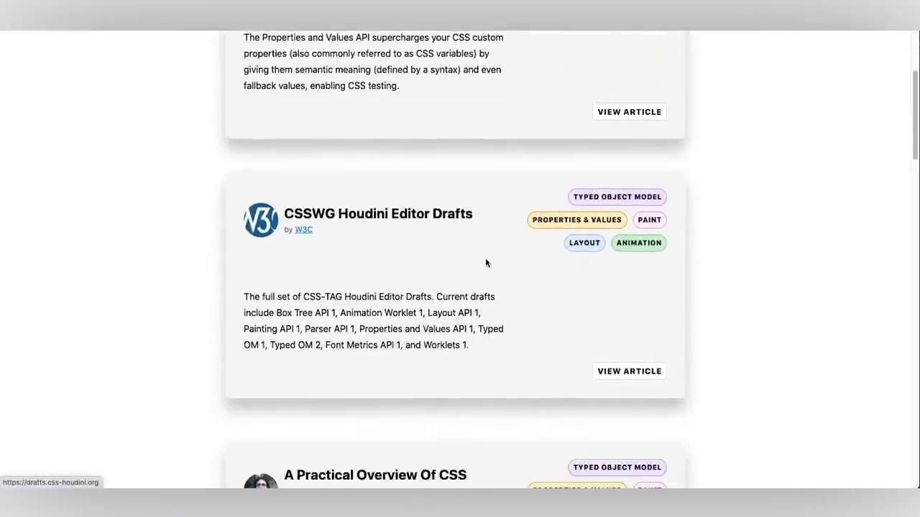
scroll(479, 252, down, 5)
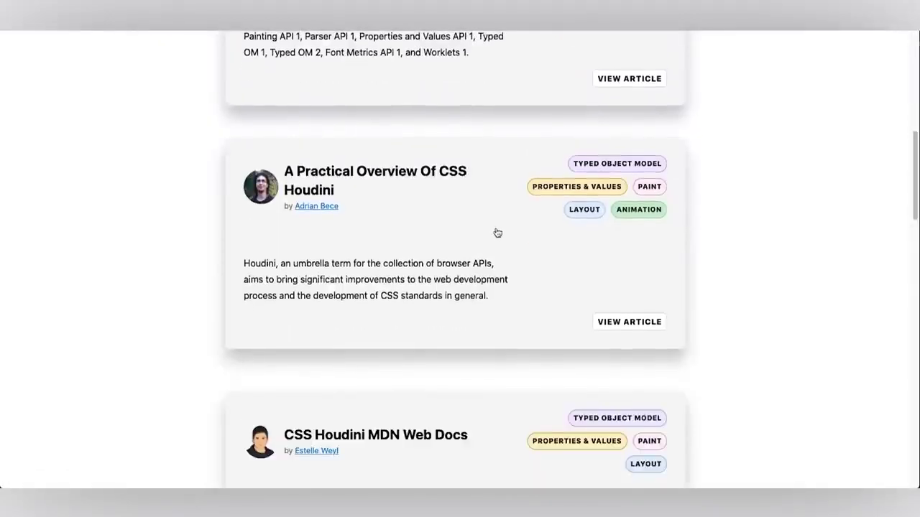
scroll(496, 233, down, 1)
scroll(497, 232, down, 2)
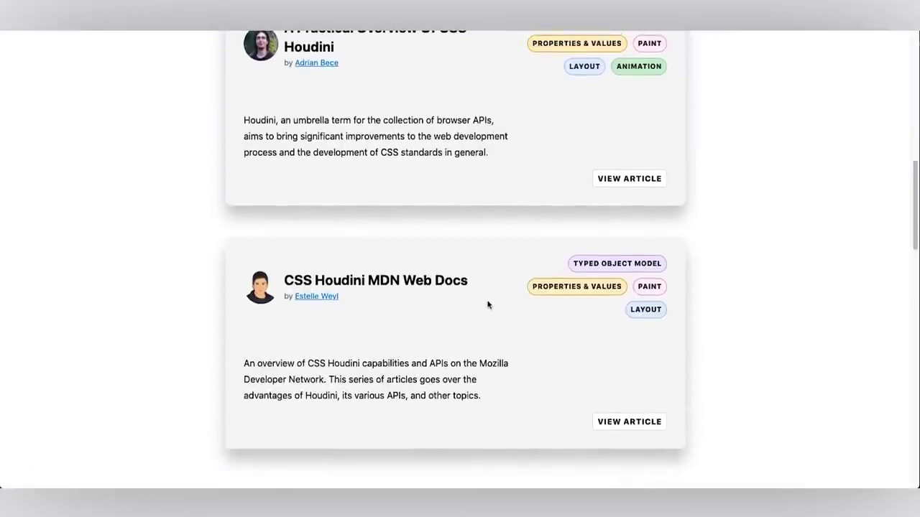
scroll(488, 304, down, 3)
scroll(488, 304, down, 3)
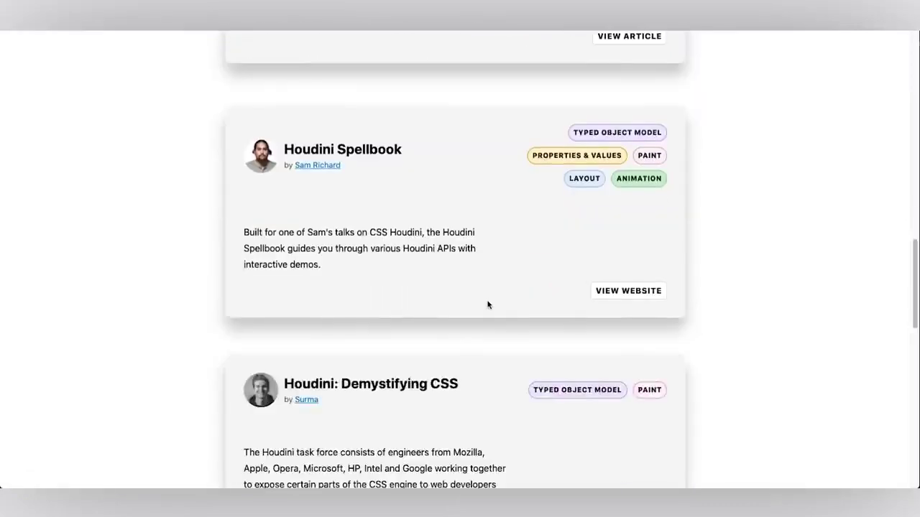
scroll(487, 304, down, 3)
scroll(488, 305, down, 2)
scroll(487, 304, down, 2)
scroll(489, 302, down, 2)
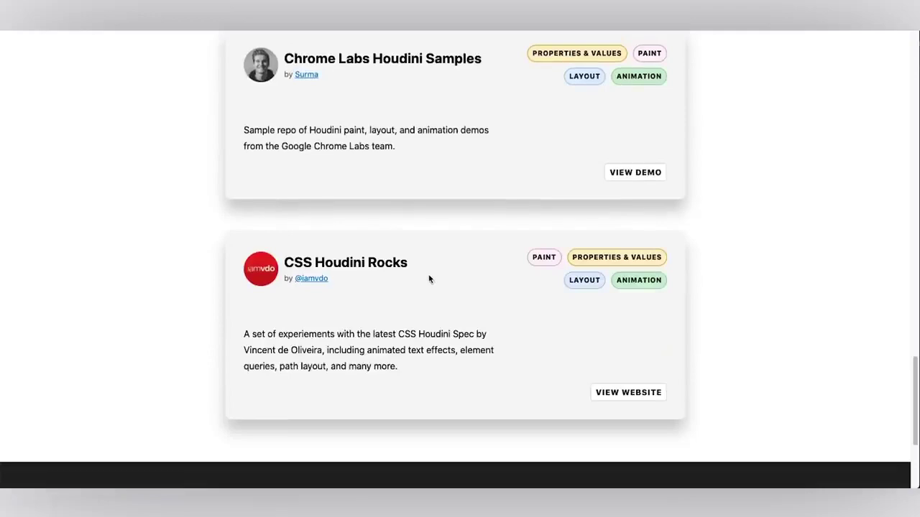
scroll(429, 279, up, 2)
scroll(429, 279, up, 4)
scroll(429, 279, up, 4)
scroll(429, 280, up, 5)
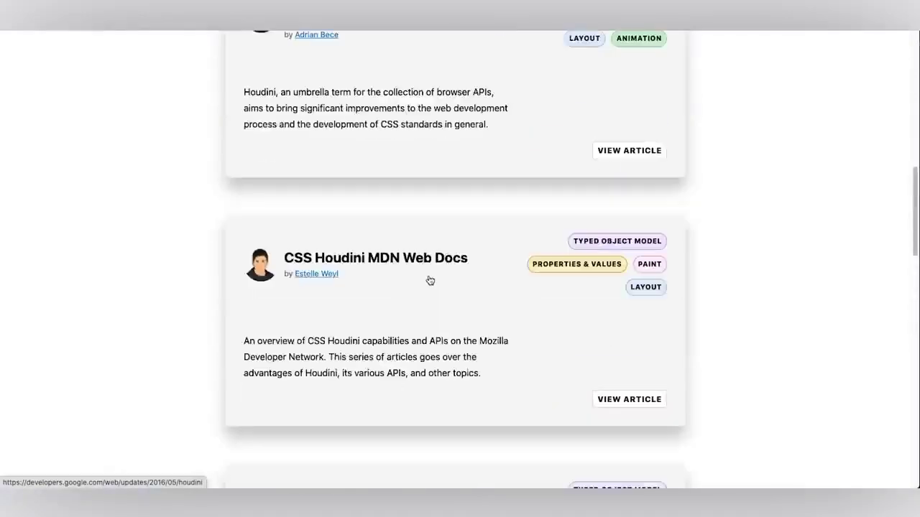
scroll(430, 280, up, 5)
scroll(430, 281, up, 2)
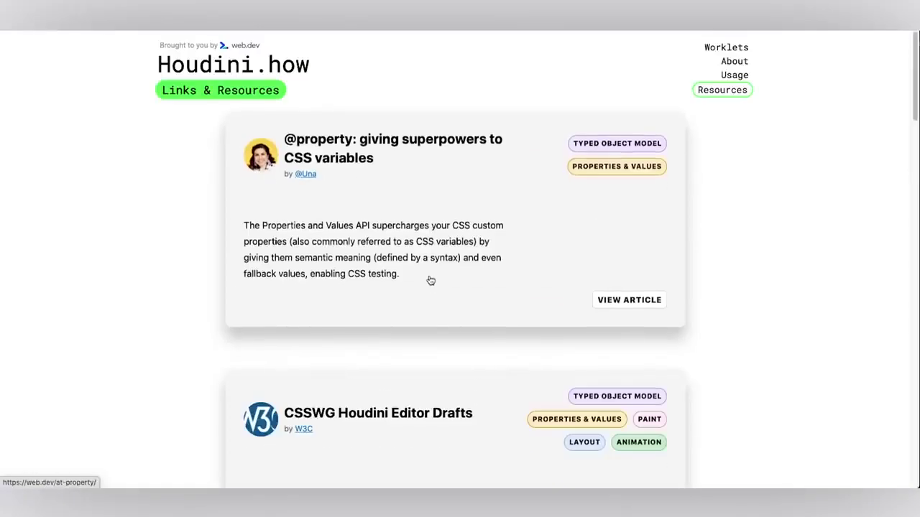